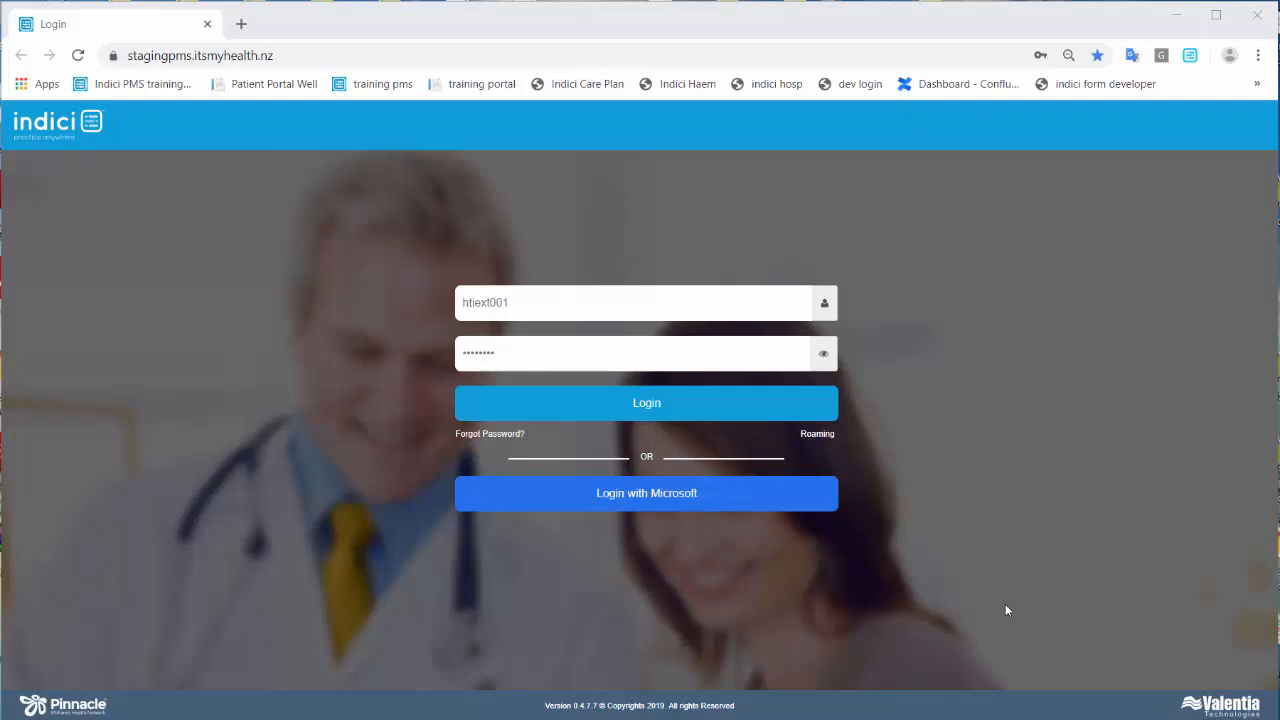
Submit the username and password to log in to the indici practice portal.
{"action": "left_click", "coordinate": [644, 405]}
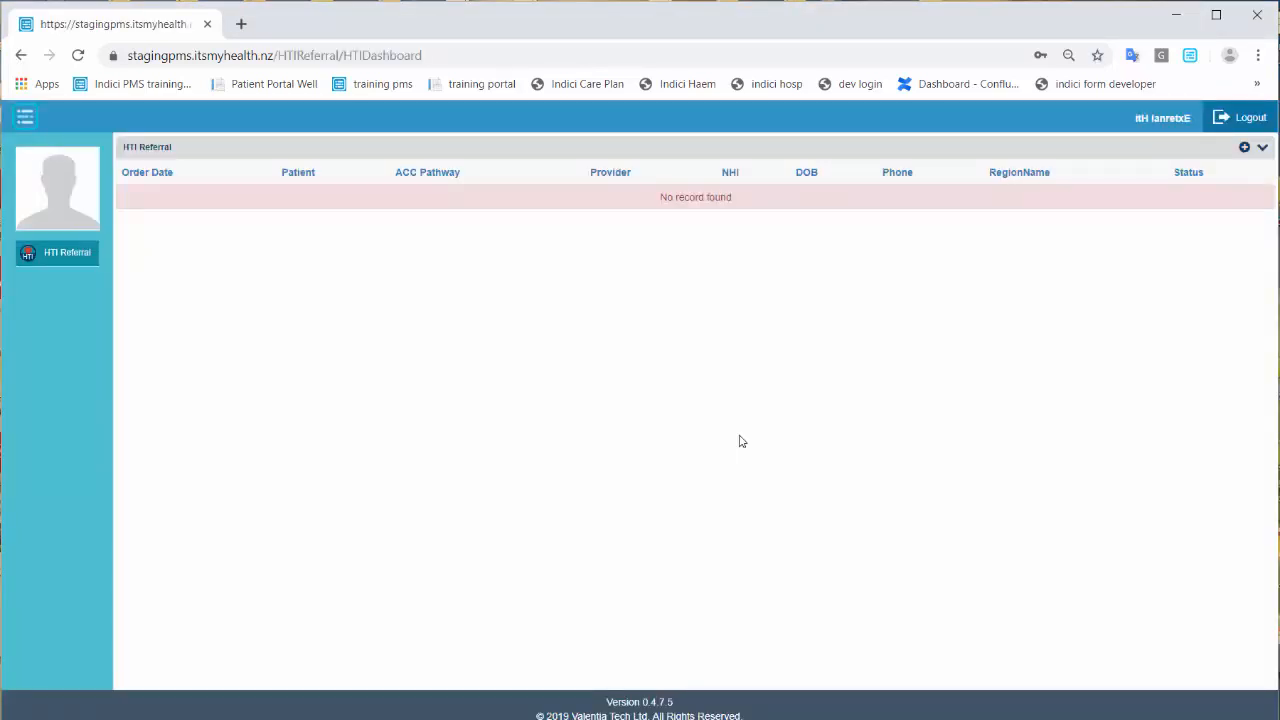
Expand the referral filters and create a new HTI referral.
{"action": "left_click", "coordinate": [1262, 148]}
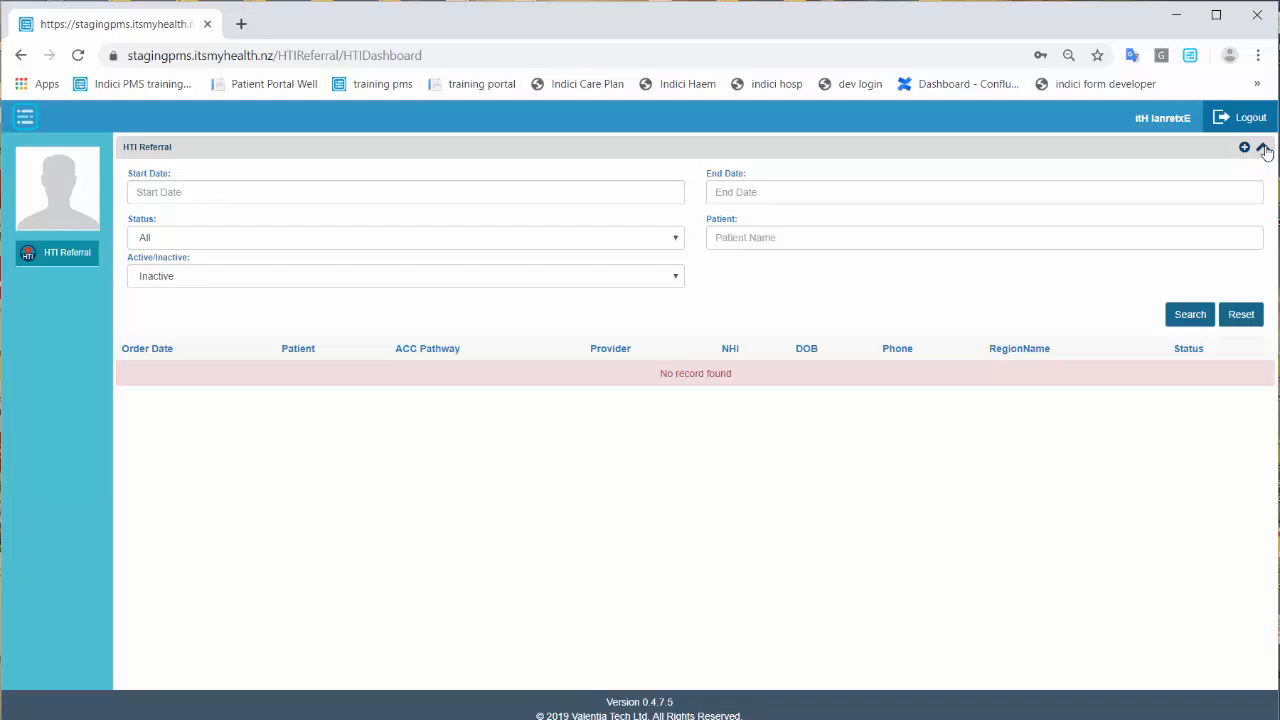
{"action": "left_click", "coordinate": [1245, 148]}
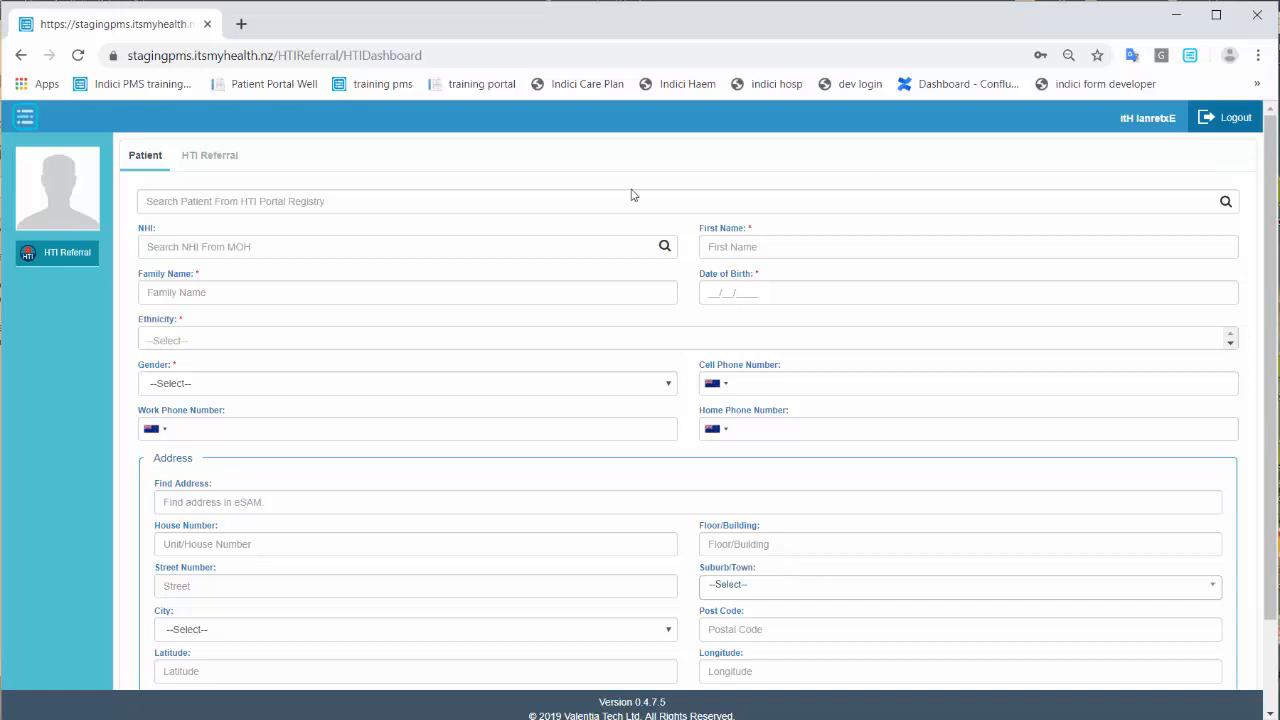
Search the HTI Portal Registry by the patient's name and fill the form from the match.
{"action": "left_click", "coordinate": [313, 201]}
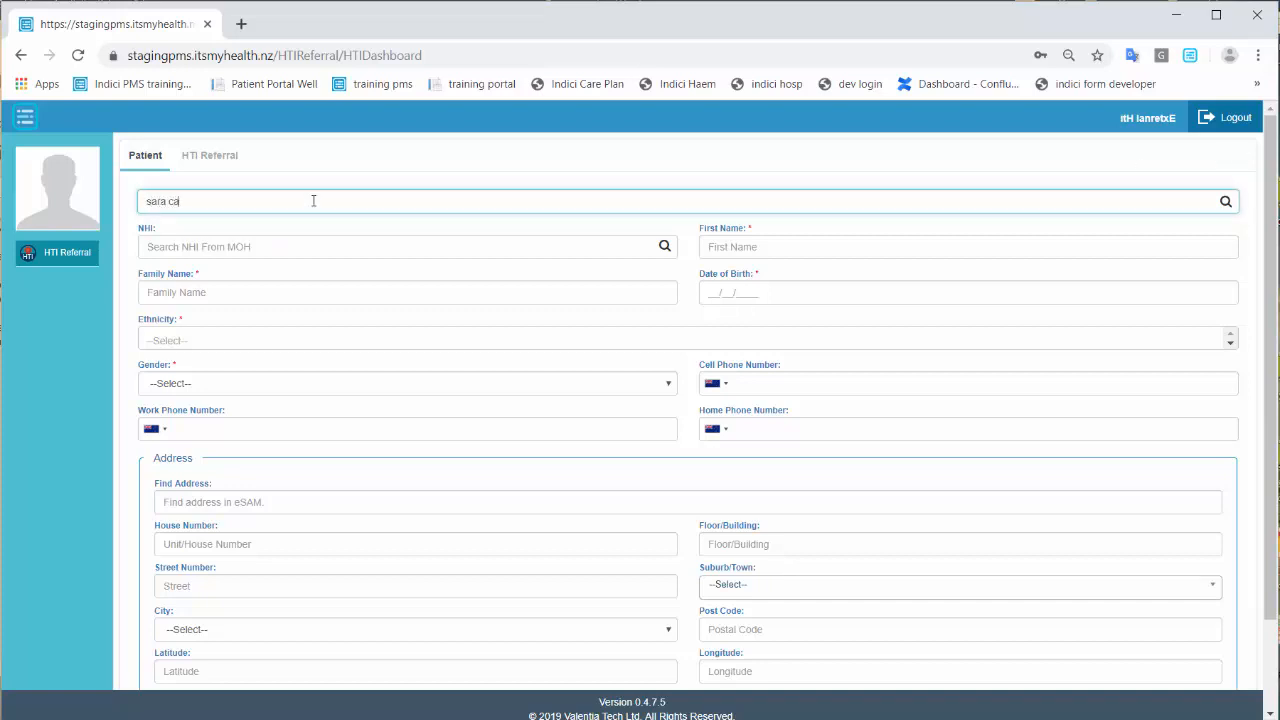
{"action": "left_click", "coordinate": [1226, 202]}
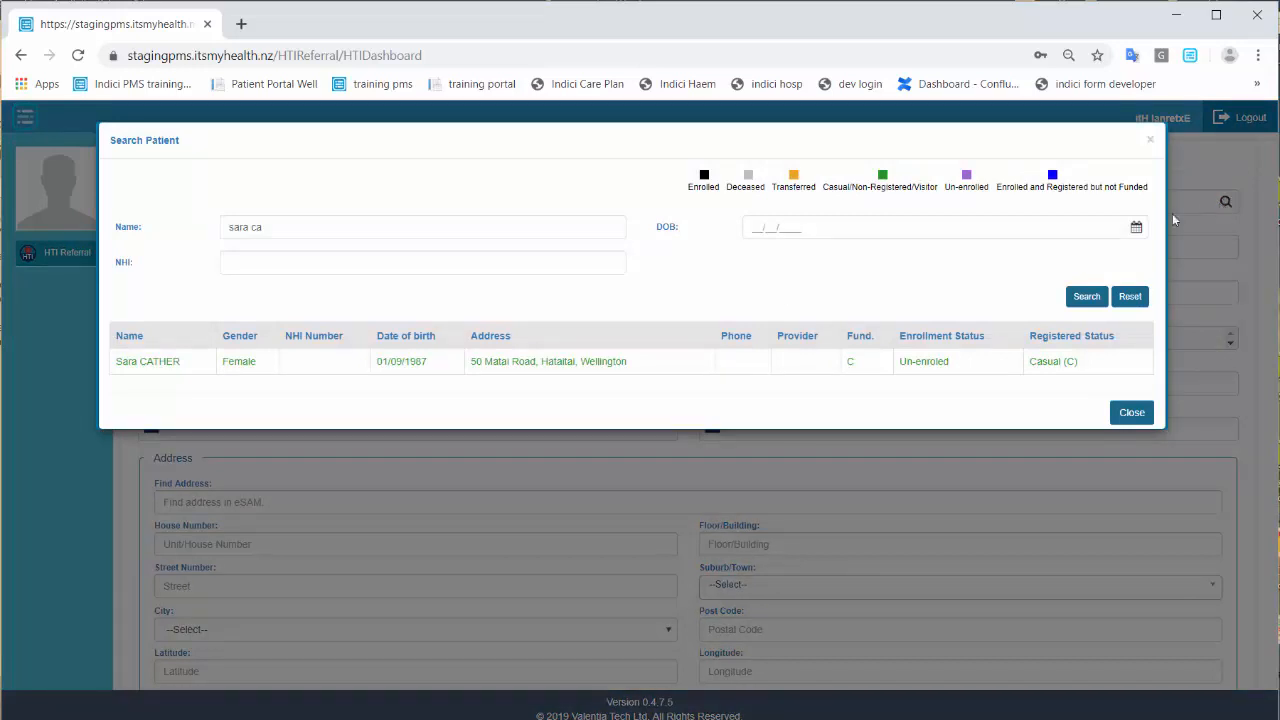
{"action": "left_click", "coordinate": [137, 364]}
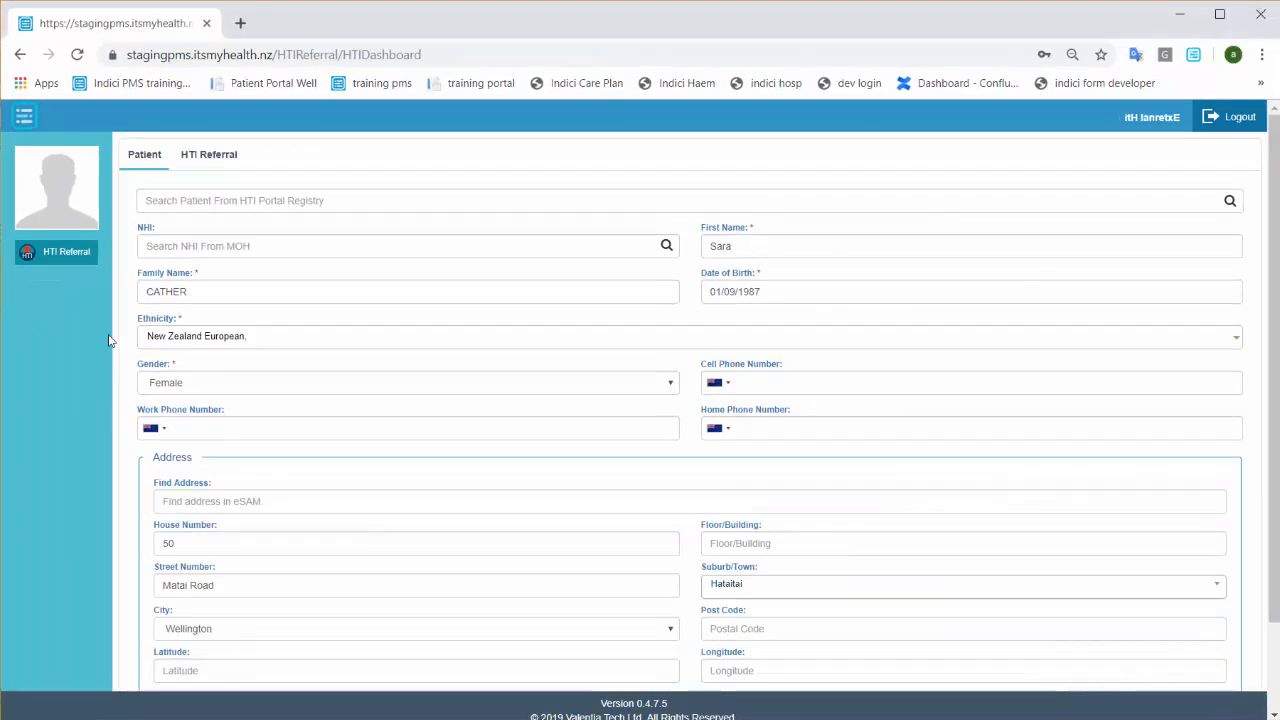
Look up the patient's NHI number in the national MOH search and select their record.
{"action": "left_click", "coordinate": [198, 248]}
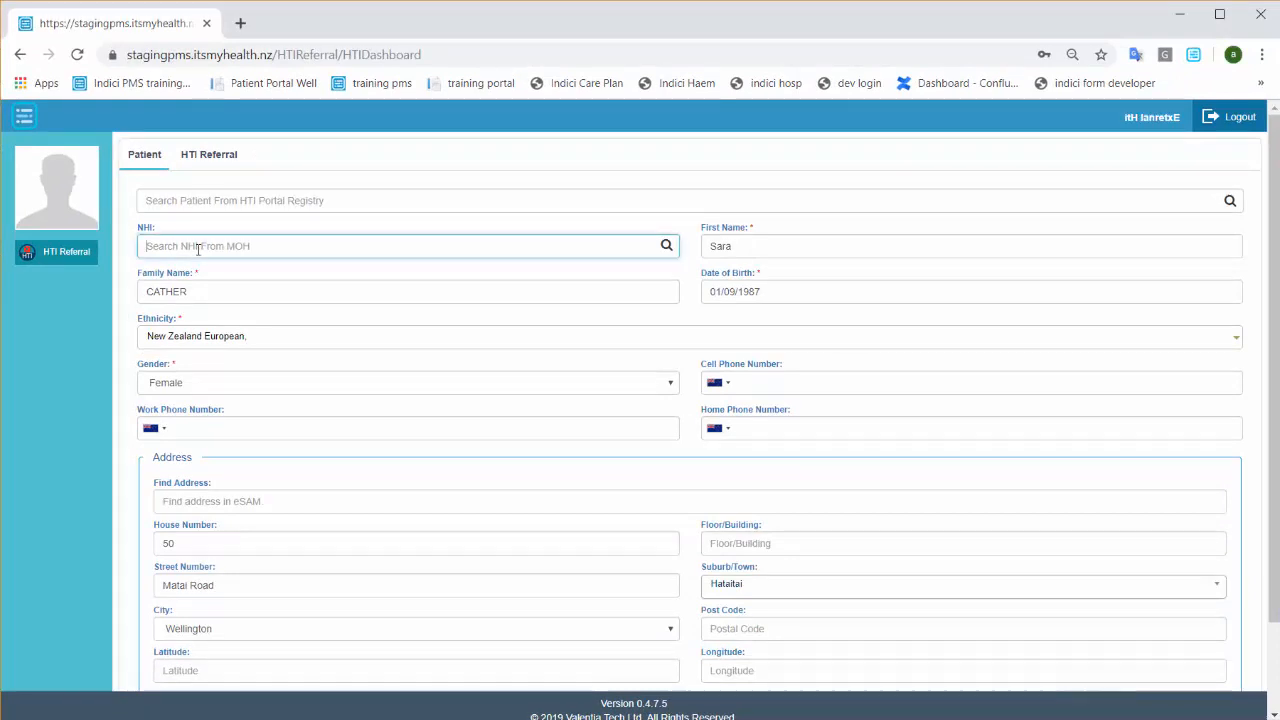
{"action": "key", "text": "Return"}
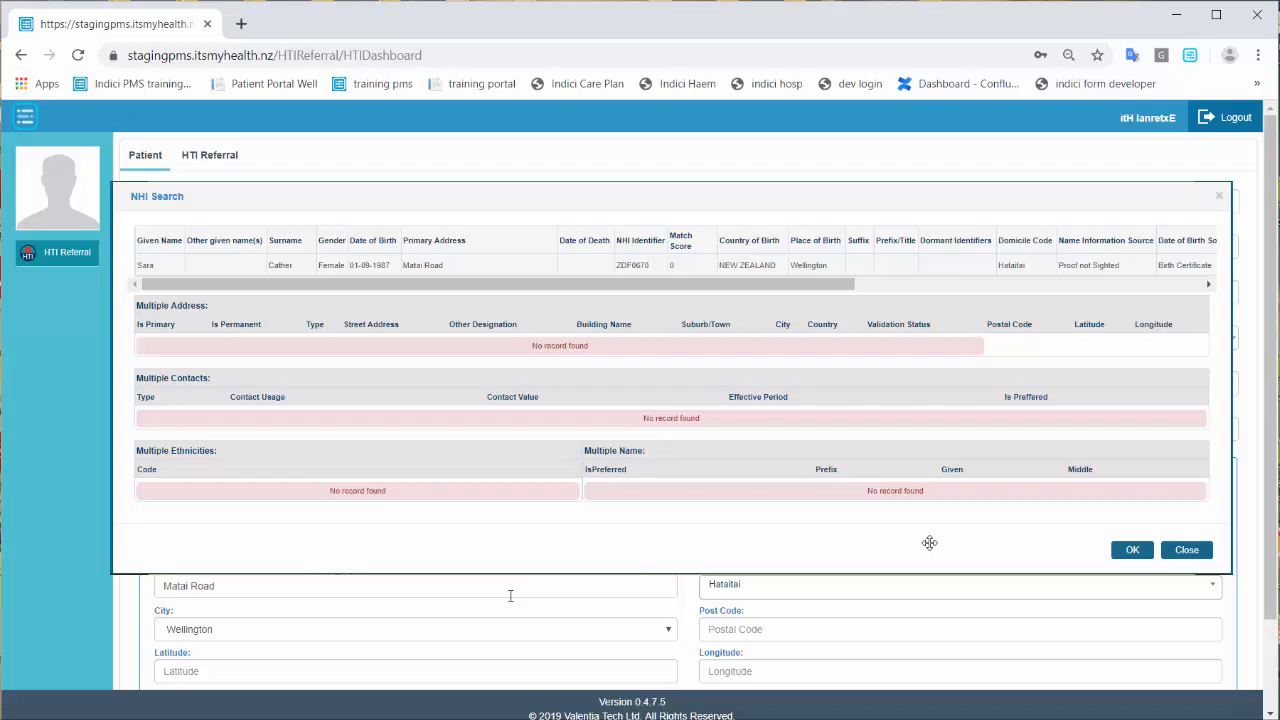
{"action": "left_click", "coordinate": [499, 267]}
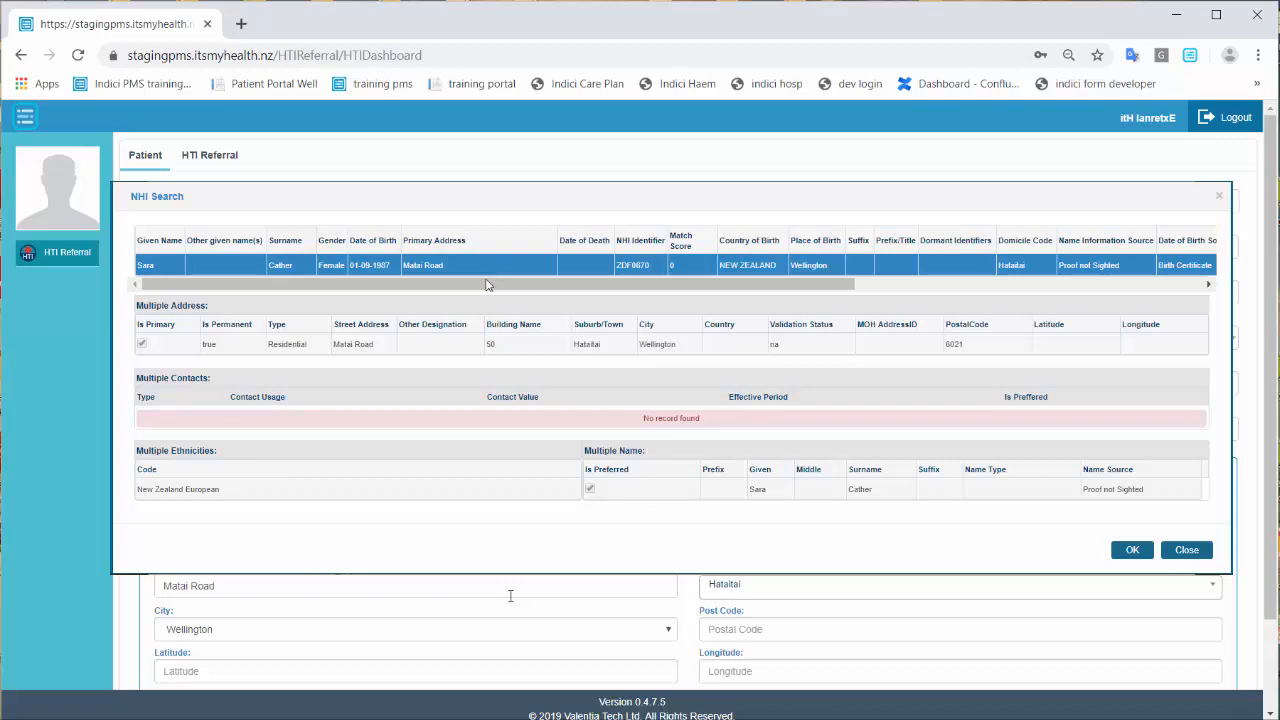
Apply the record's residential address, New Zealand European ethnicity and recorded name to the patient.
{"action": "left_click", "coordinate": [449, 356]}
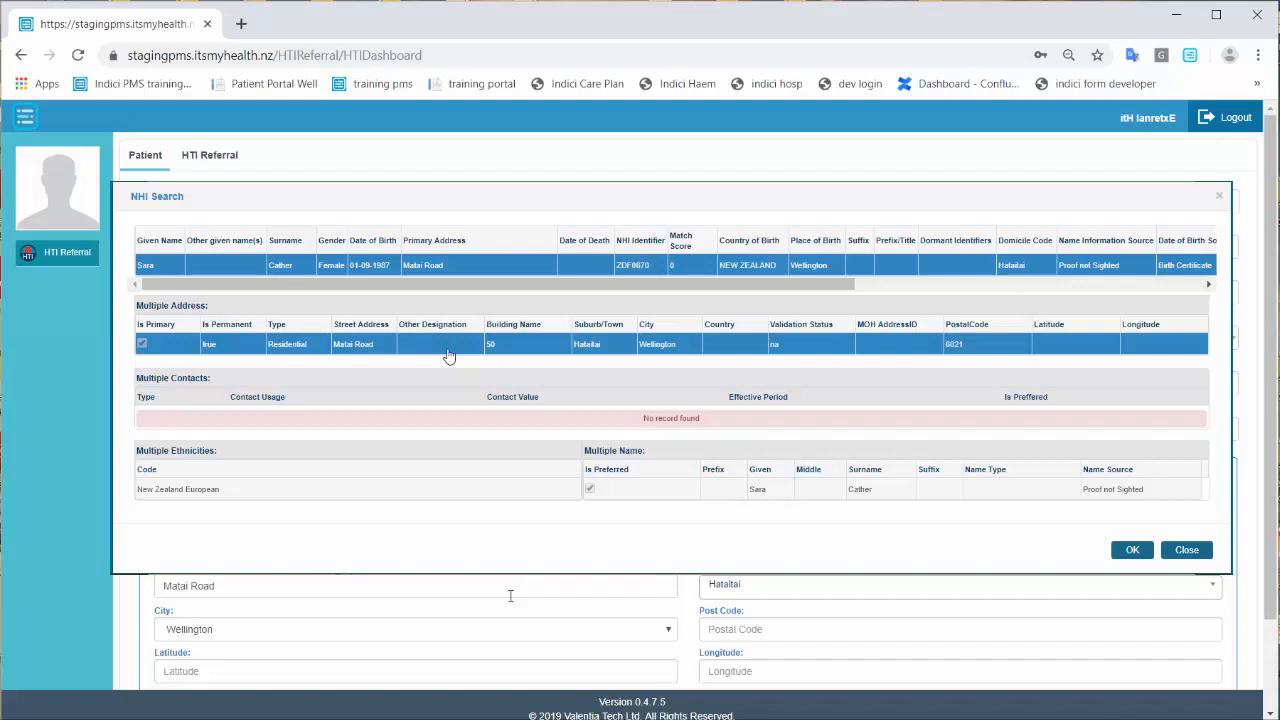
{"action": "left_click", "coordinate": [391, 497]}
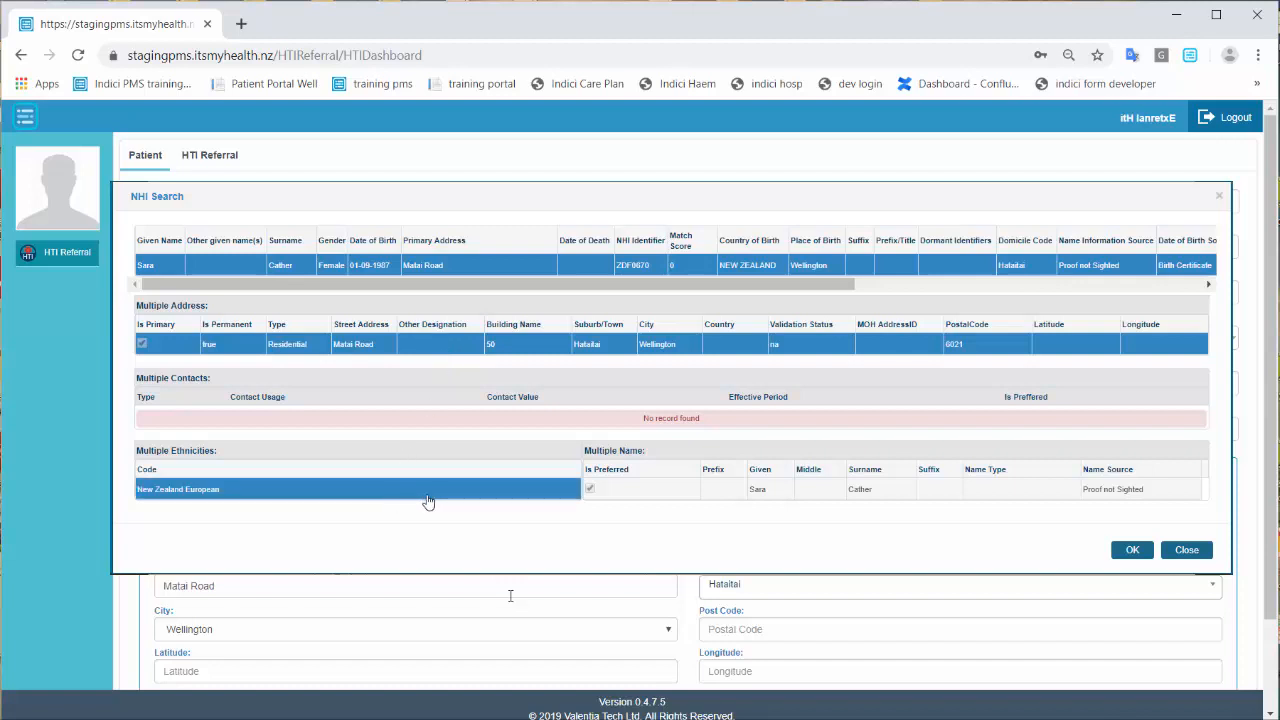
{"action": "left_click", "coordinate": [853, 498]}
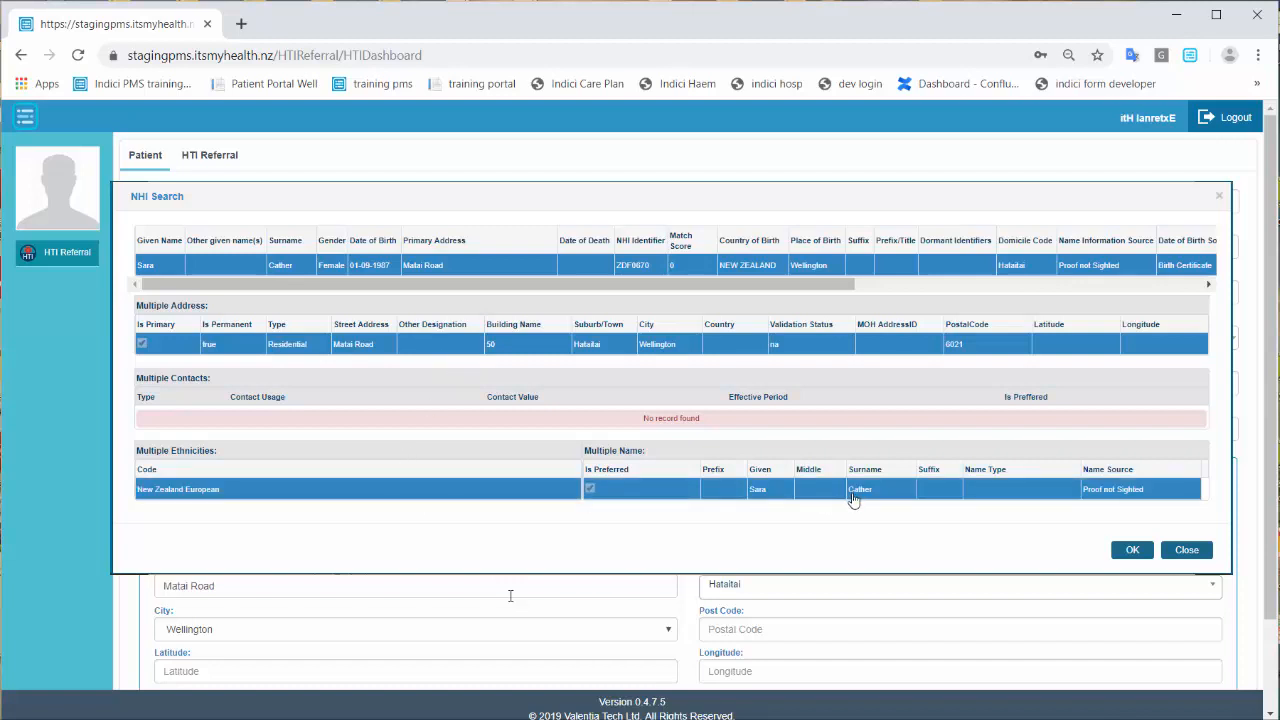
{"action": "left_click", "coordinate": [1131, 552]}
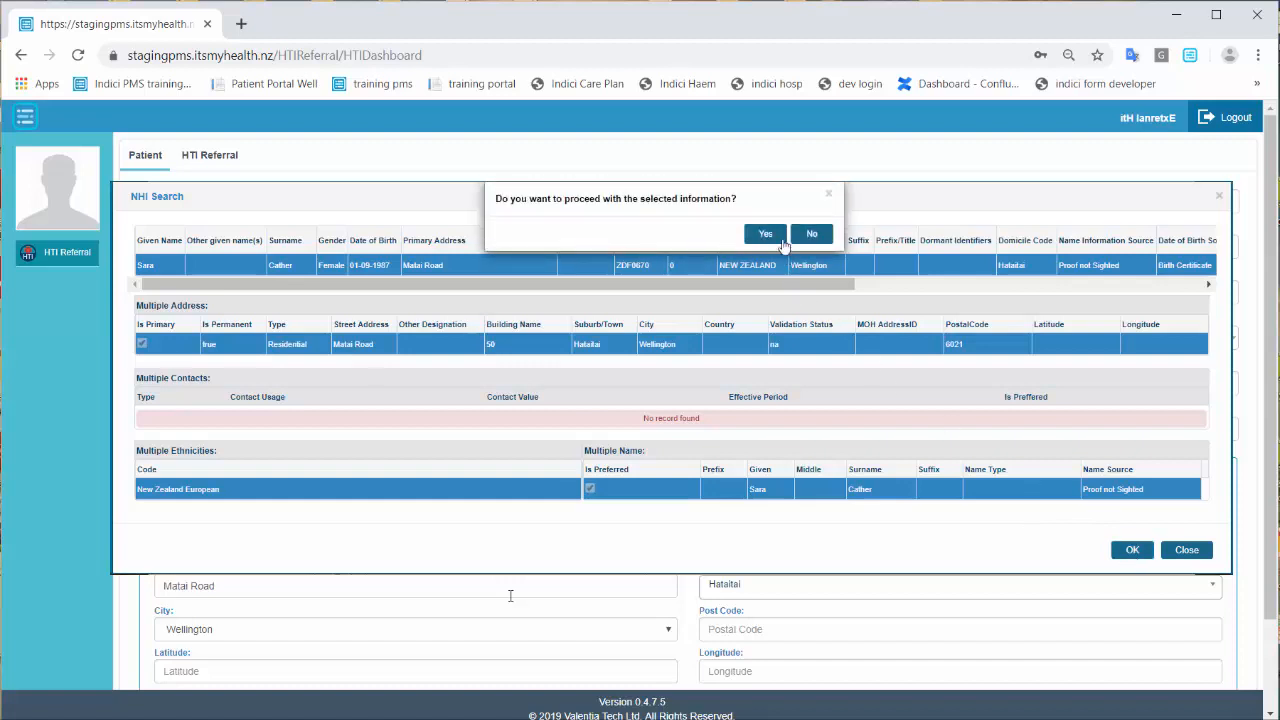
{"action": "left_click", "coordinate": [766, 236]}
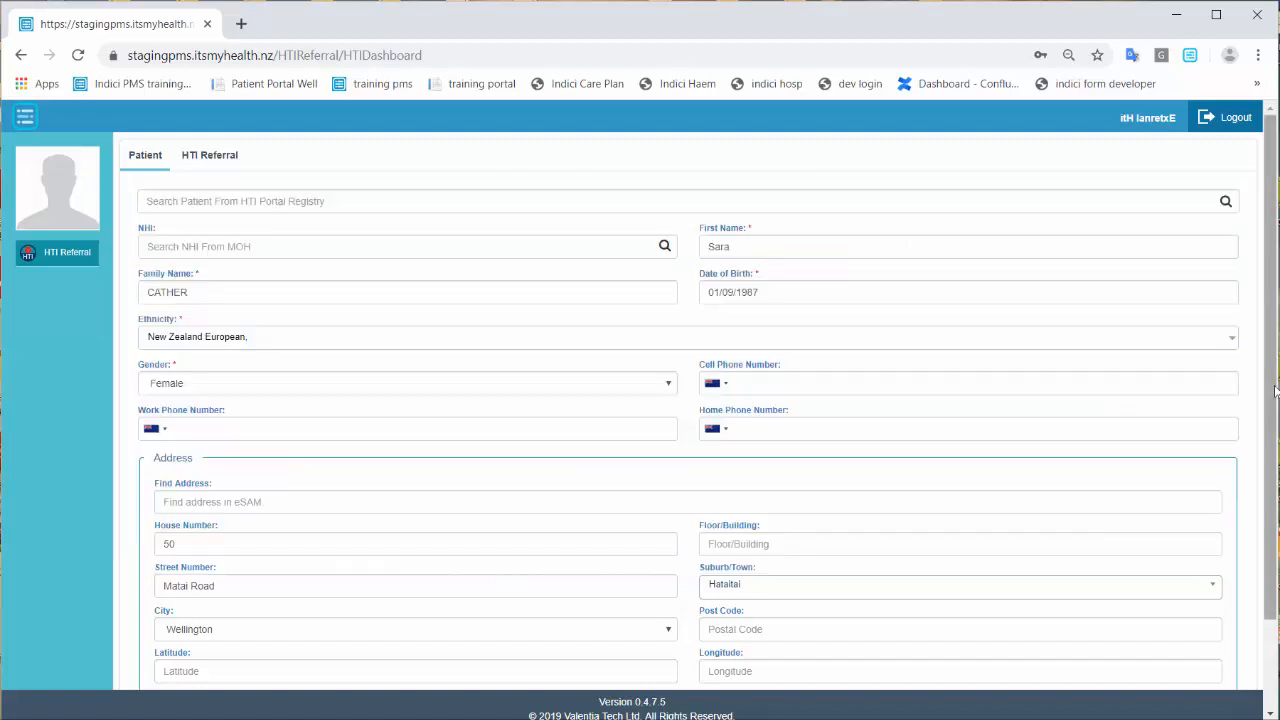
{"action": "scroll", "coordinate": [1276, 490], "scroll_direction": "down", "scroll_amount": 2}
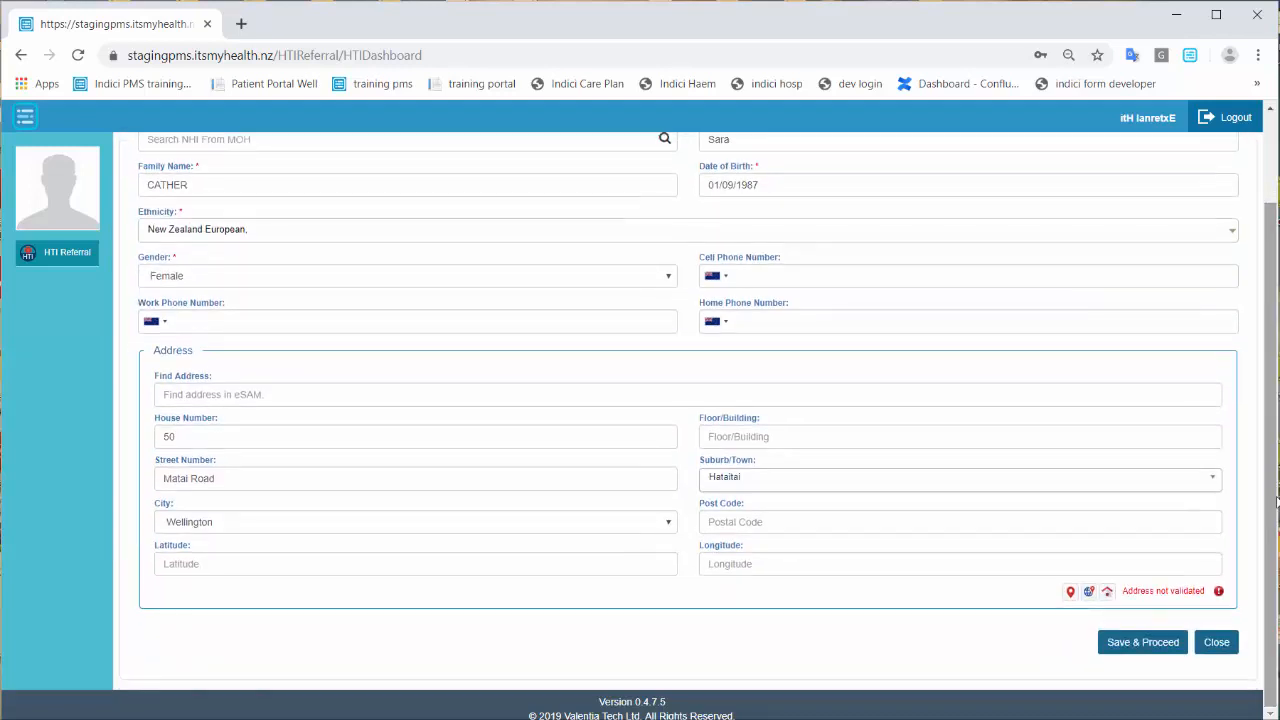
Save the patient details, enter the ACC45 claim number and set source to GP (Default).
{"action": "left_click", "coordinate": [1140, 650]}
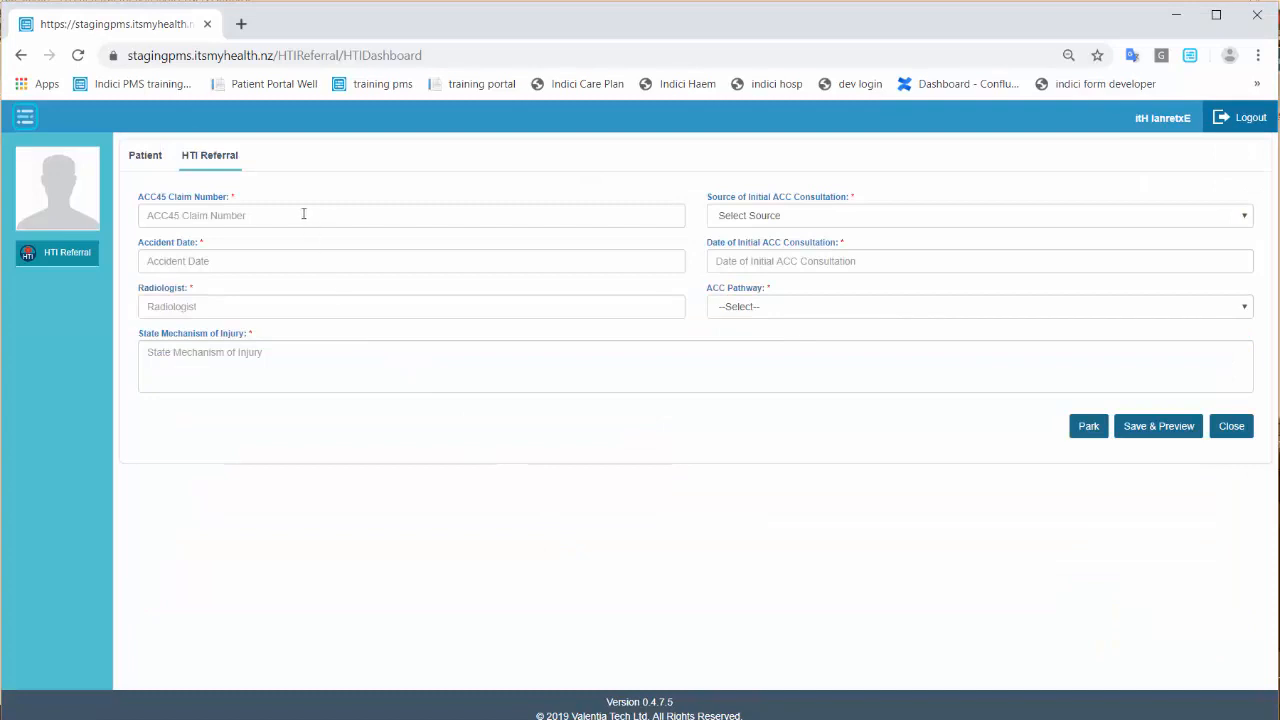
{"action": "left_click", "coordinate": [303, 214]}
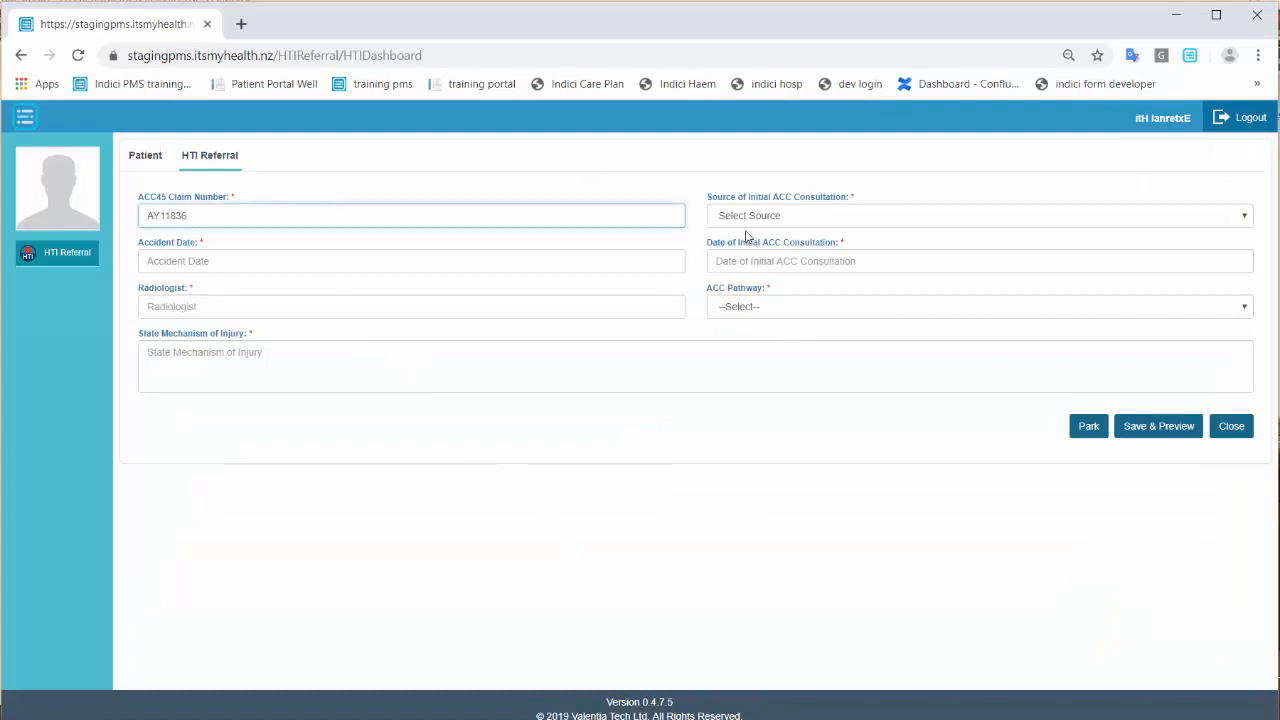
{"action": "left_click", "coordinate": [776, 220]}
{"action": "left_click", "coordinate": [752, 259]}
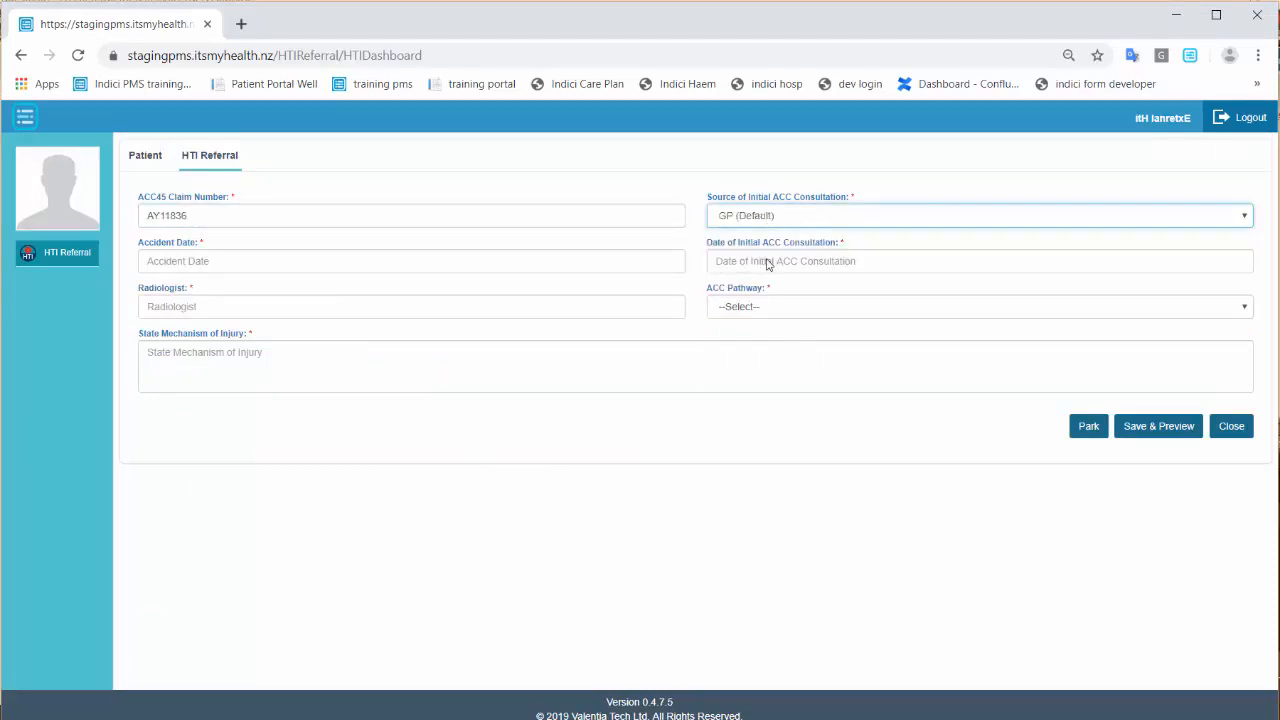
Set the accident date to 22/07/2019 and initial consultation date to 26/07/2019.
{"action": "left_click", "coordinate": [173, 255]}
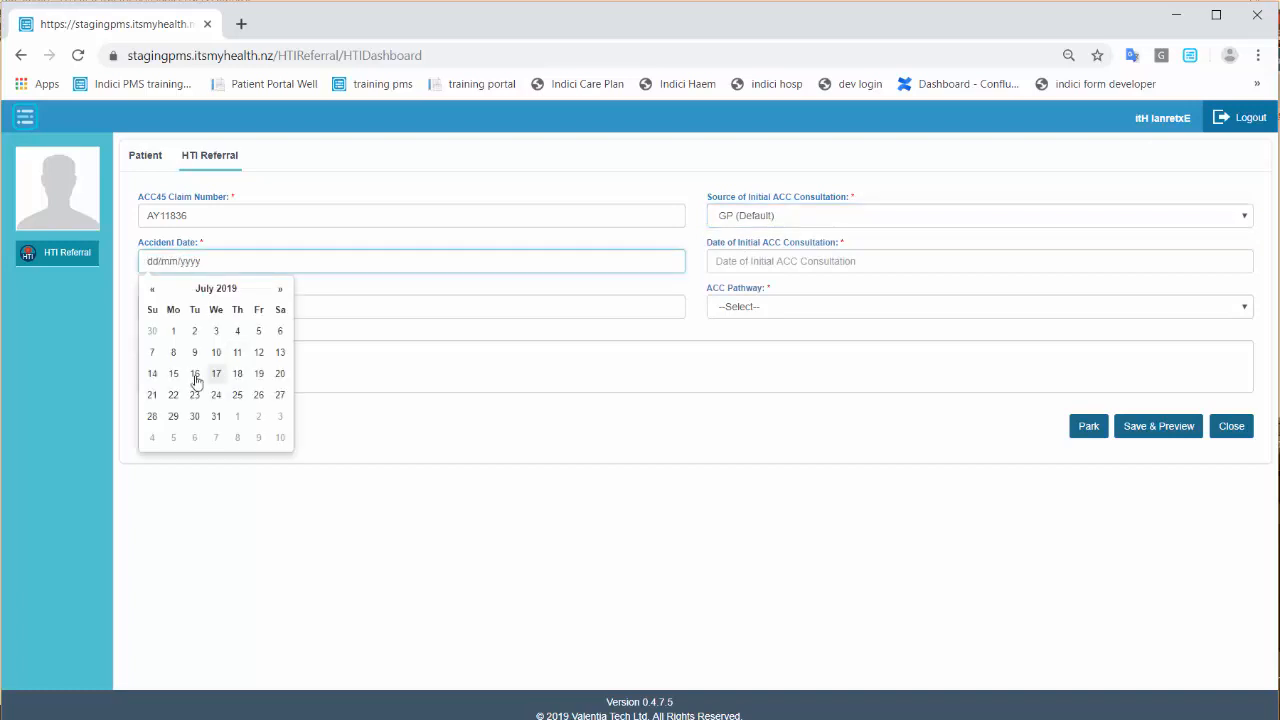
{"action": "left_click", "coordinate": [173, 396]}
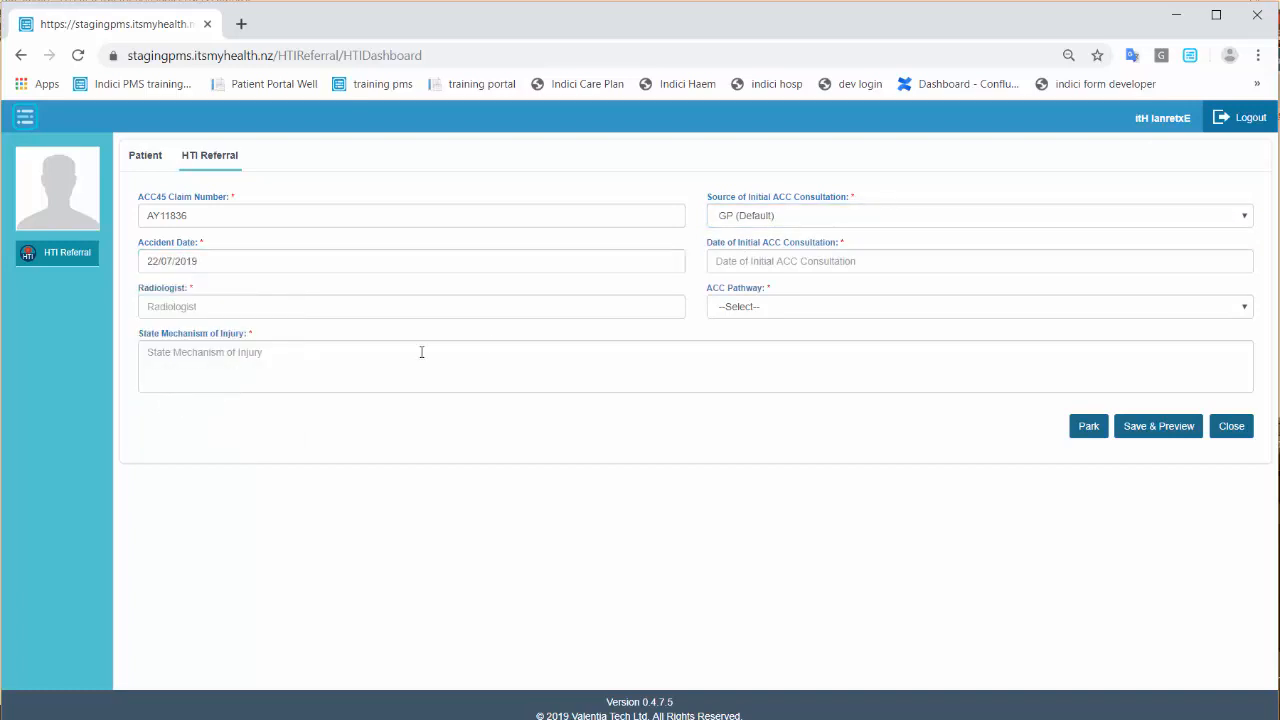
{"action": "left_click", "coordinate": [800, 263]}
{"action": "left_click", "coordinate": [713, 289]}
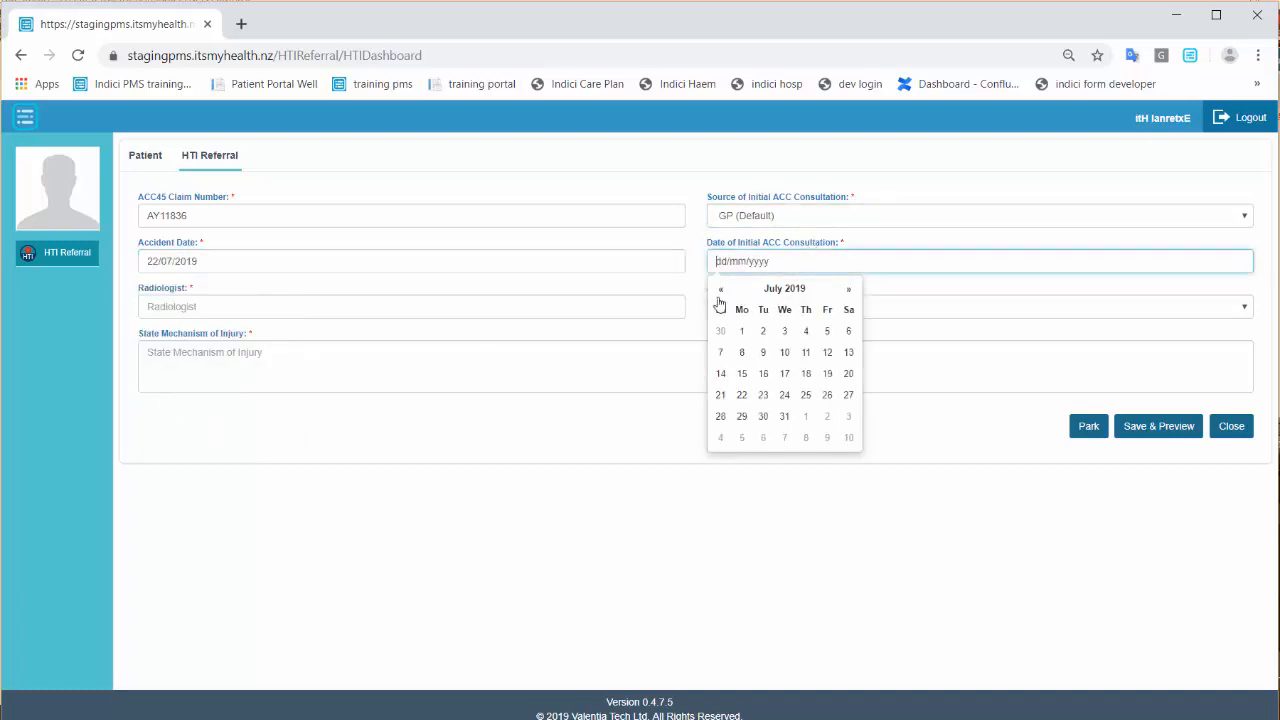
{"action": "left_click", "coordinate": [826, 396]}
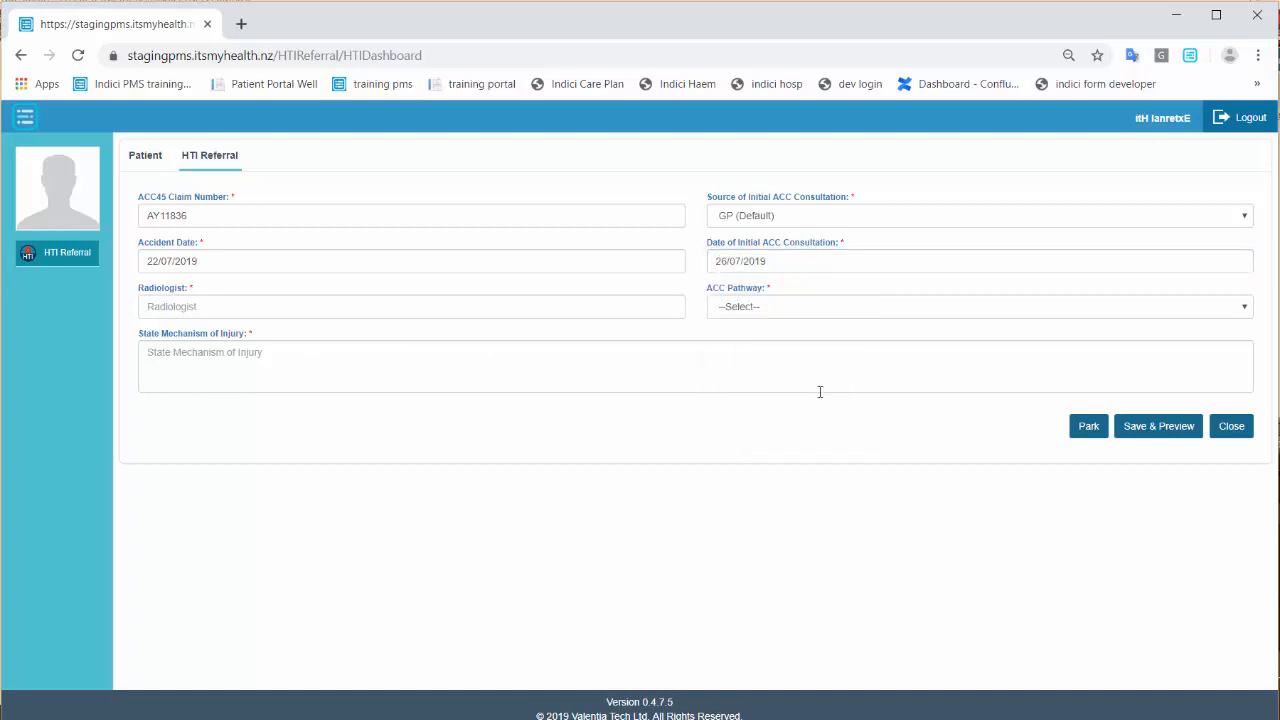
{"action": "left_click", "coordinate": [369, 308]}
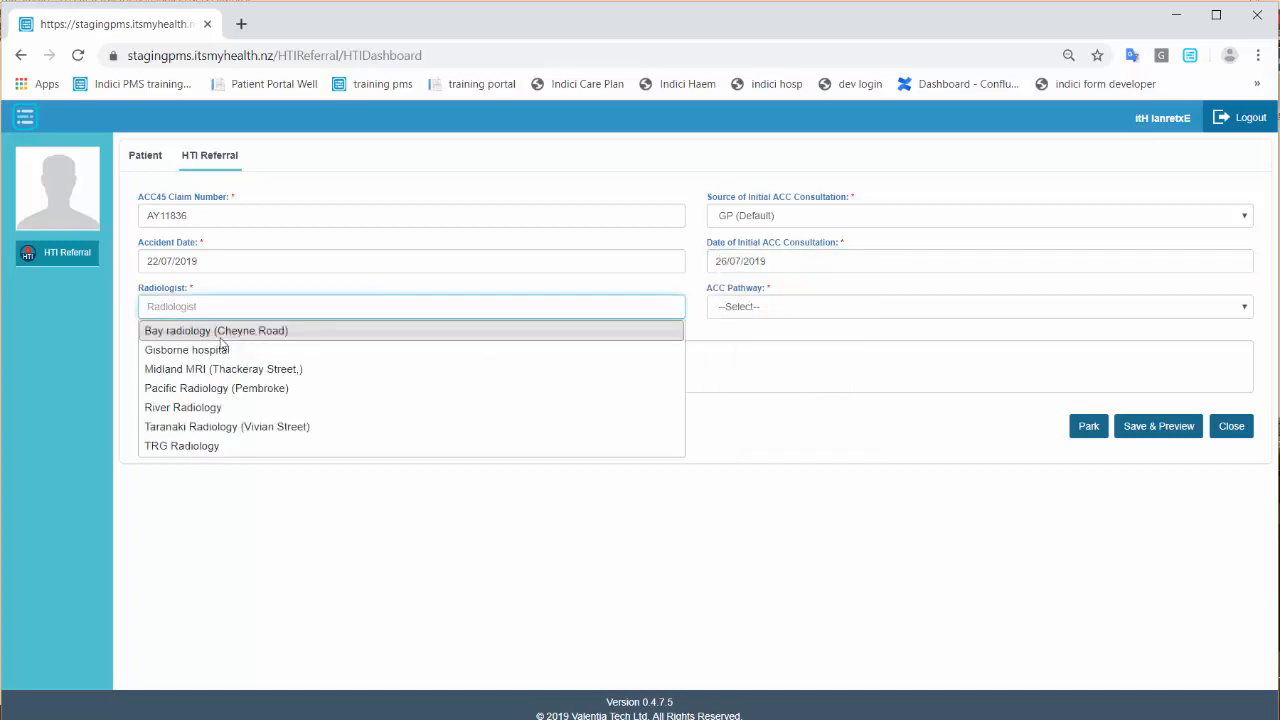
Choose Bay radiology (Cheyne Road) and the Shoulder pathway, then view the Shoulder Clinical Pathway chart.
{"action": "left_click", "coordinate": [429, 332]}
{"action": "left_click", "coordinate": [790, 310]}
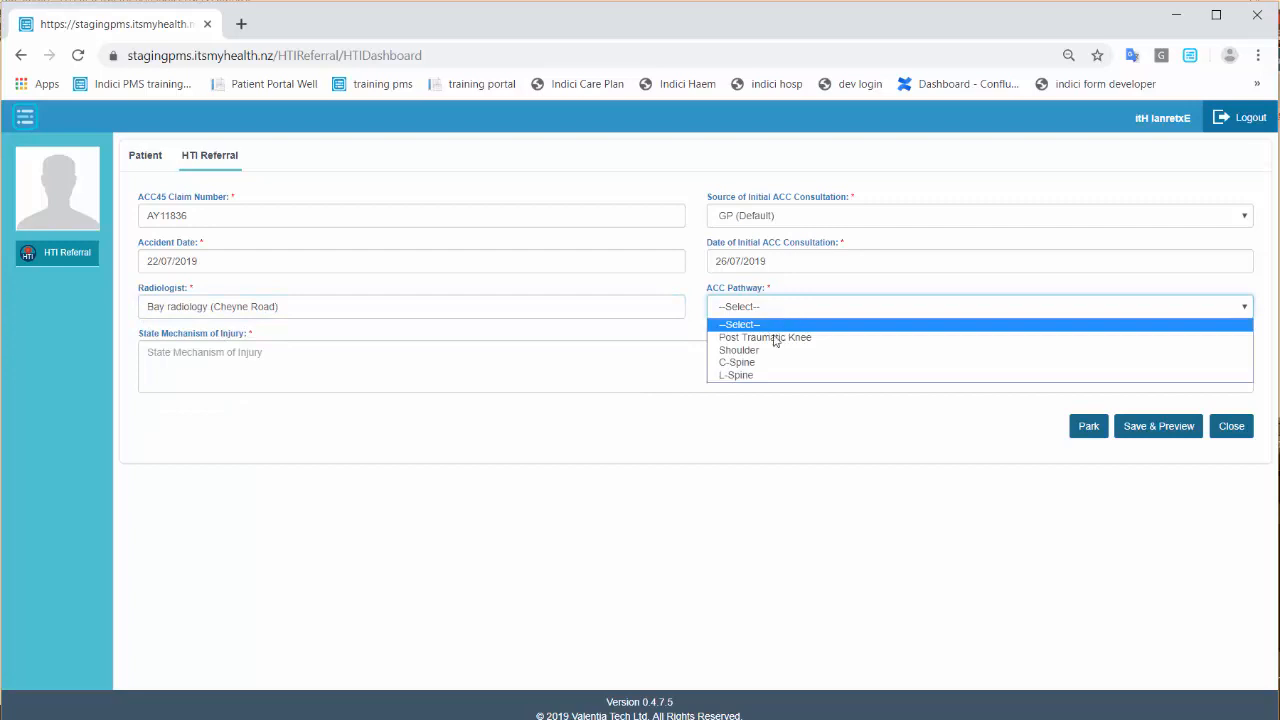
{"action": "left_click", "coordinate": [766, 351]}
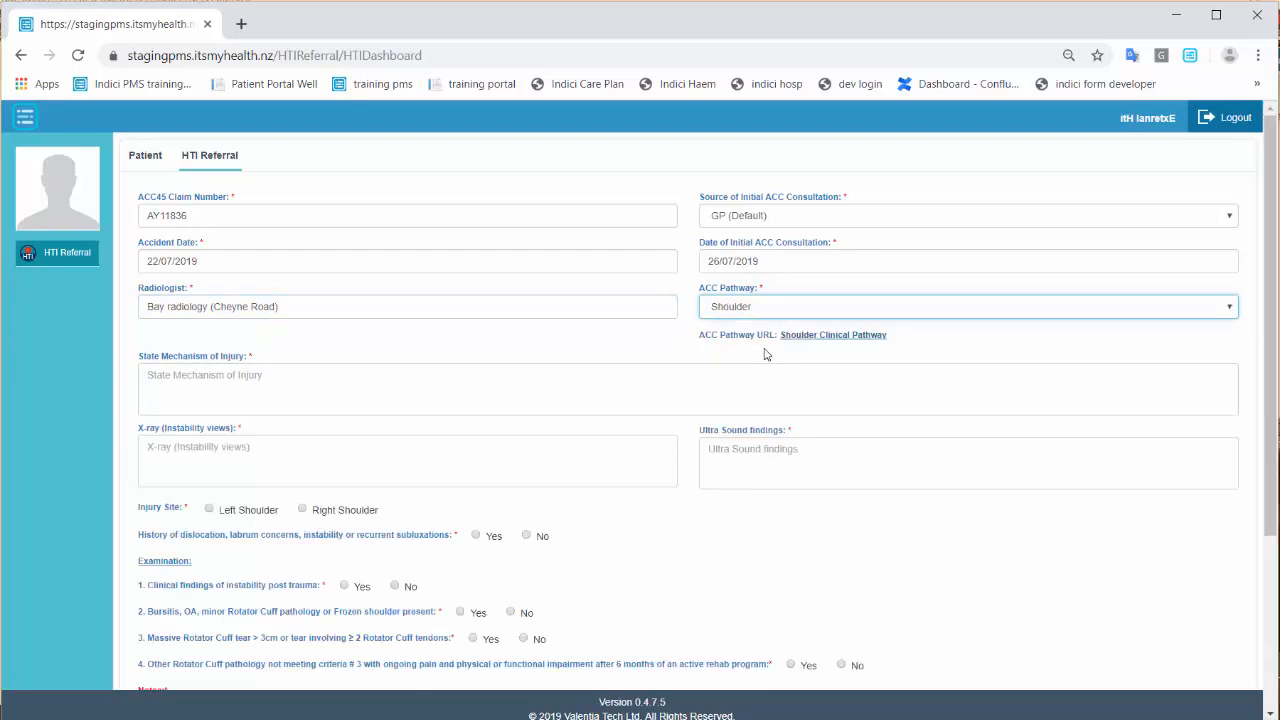
{"action": "left_click", "coordinate": [831, 340]}
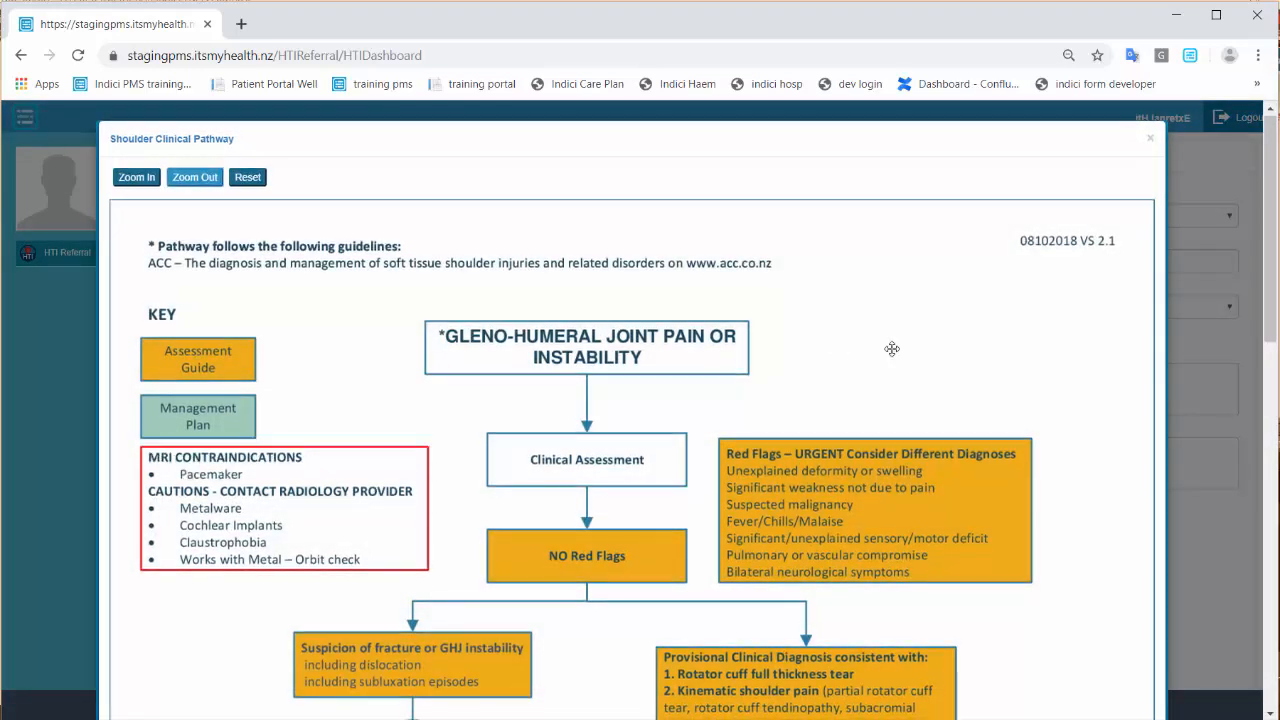
Scroll to the end of the Shoulder Clinical Pathway chart and close it.
{"action": "scroll", "coordinate": [892, 348], "scroll_direction": "down", "scroll_amount": 8}
{"action": "scroll", "coordinate": [892, 348], "scroll_direction": "down", "scroll_amount": 3}
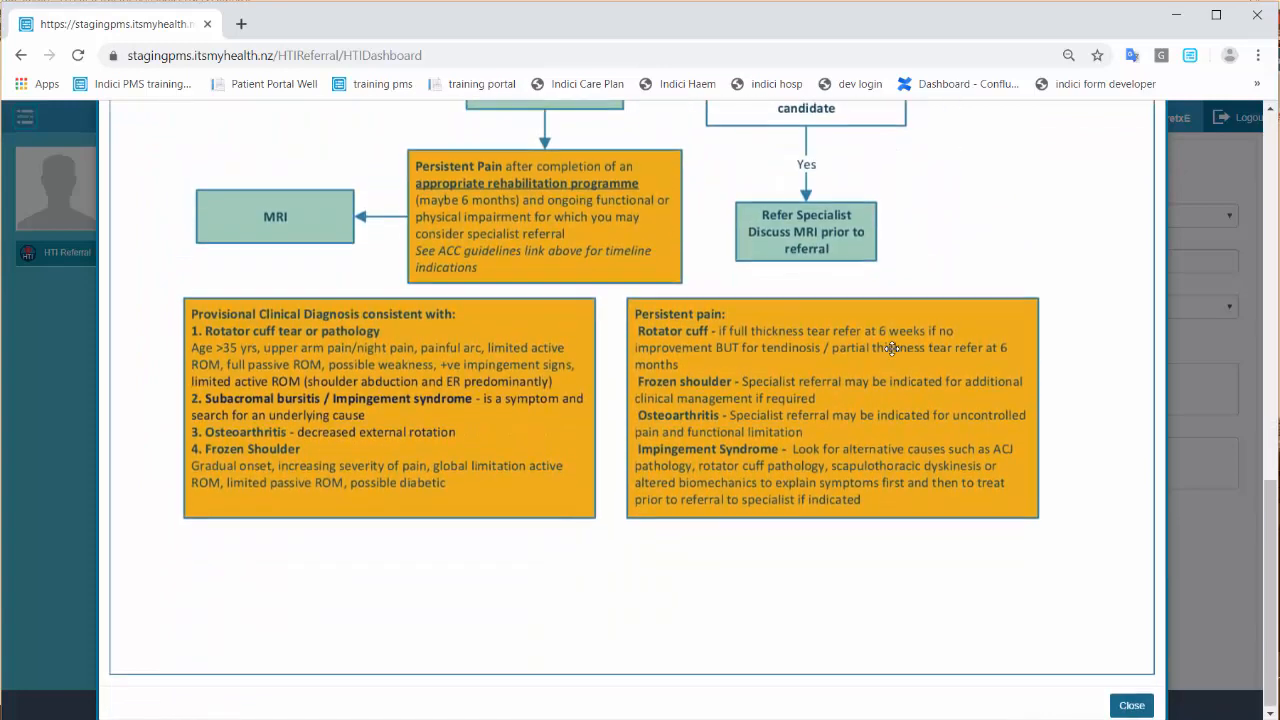
{"action": "left_click", "coordinate": [1132, 705]}
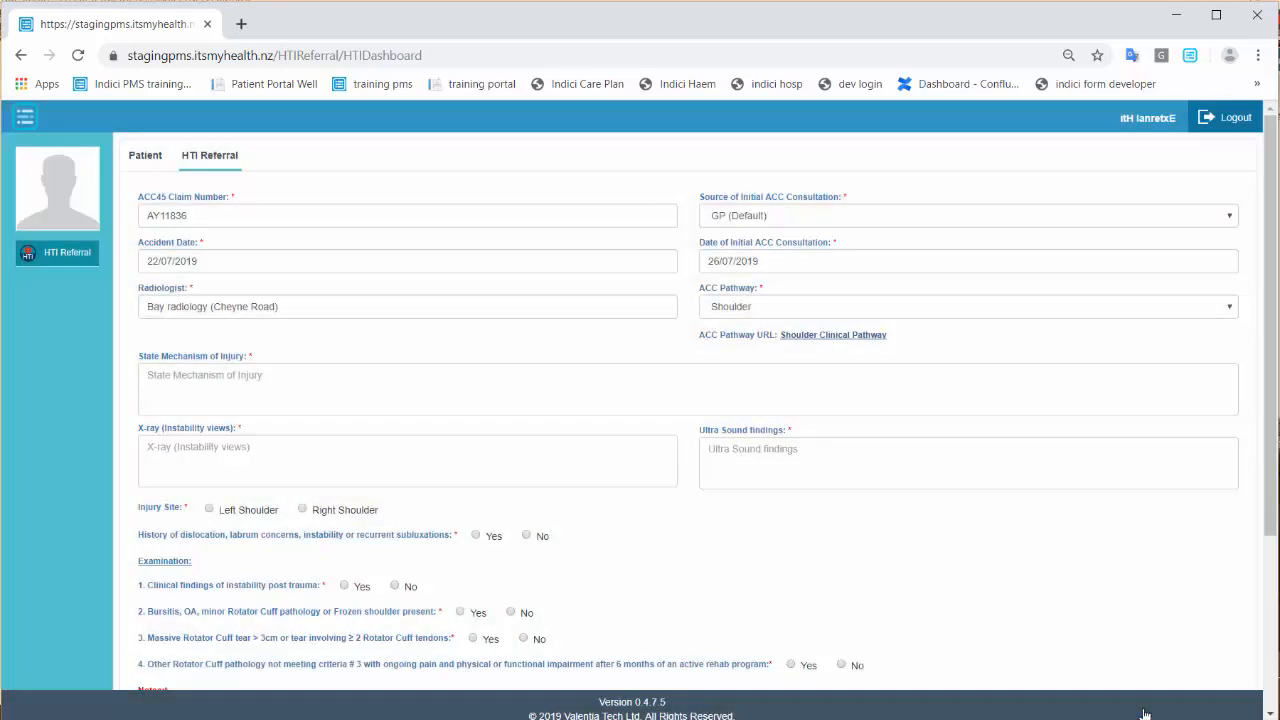
Enter mechanism 'playing rugby', X-ray and ultrasound findings 'fracture to right shoulder', and mark the right shoulder.
{"action": "left_click", "coordinate": [323, 385]}
{"action": "type", "text": "playing rugby"}
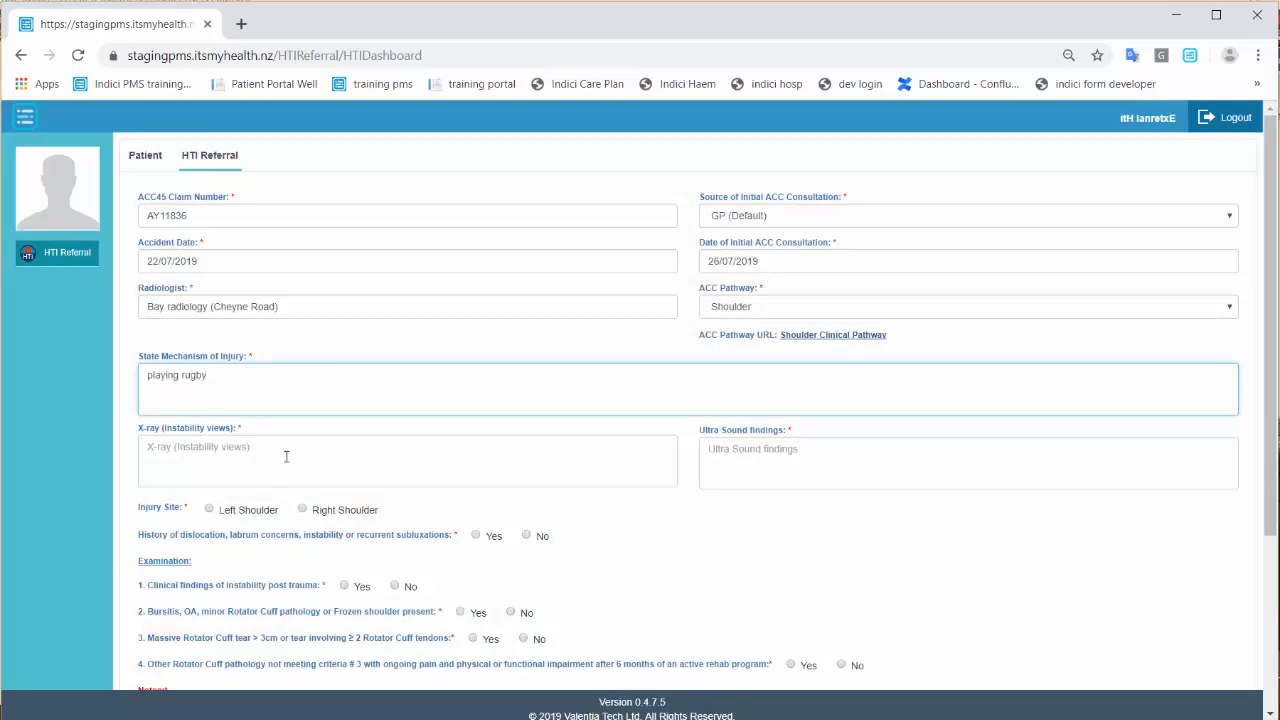
{"action": "left_click", "coordinate": [275, 467]}
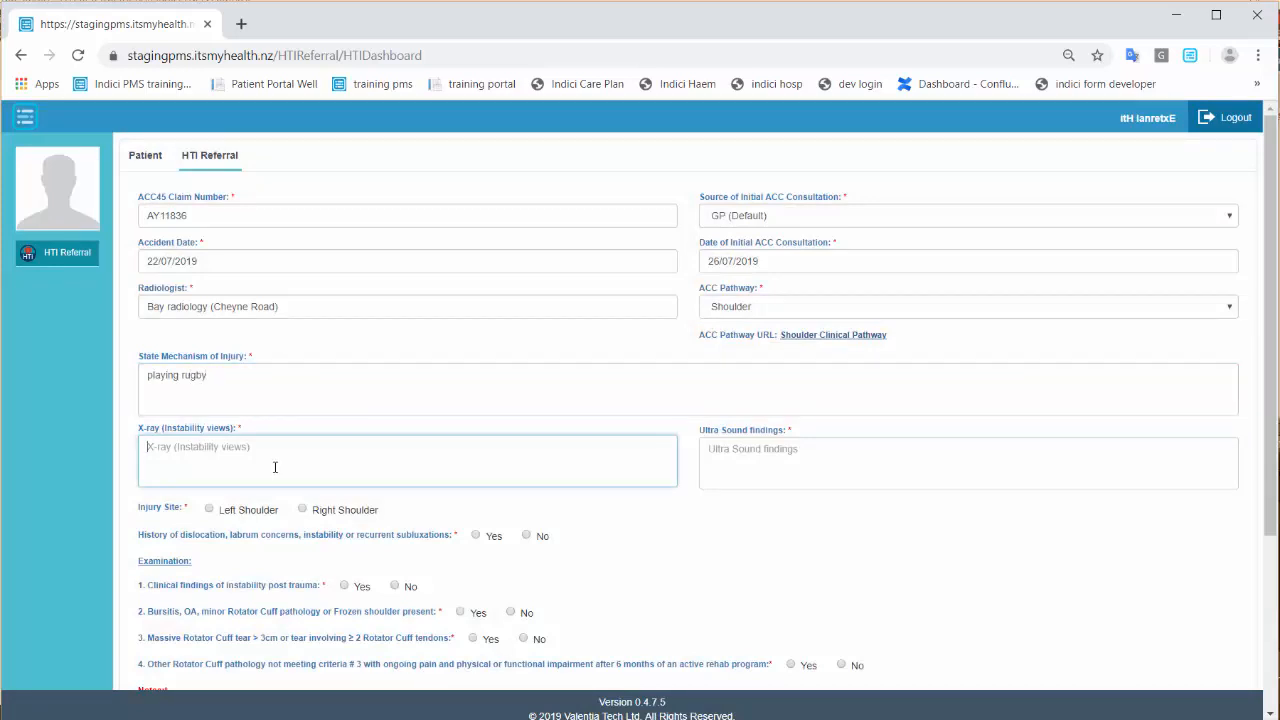
{"action": "type", "text": "fracture to right shoulder"}
{"action": "key", "text": "ctrl+a"}
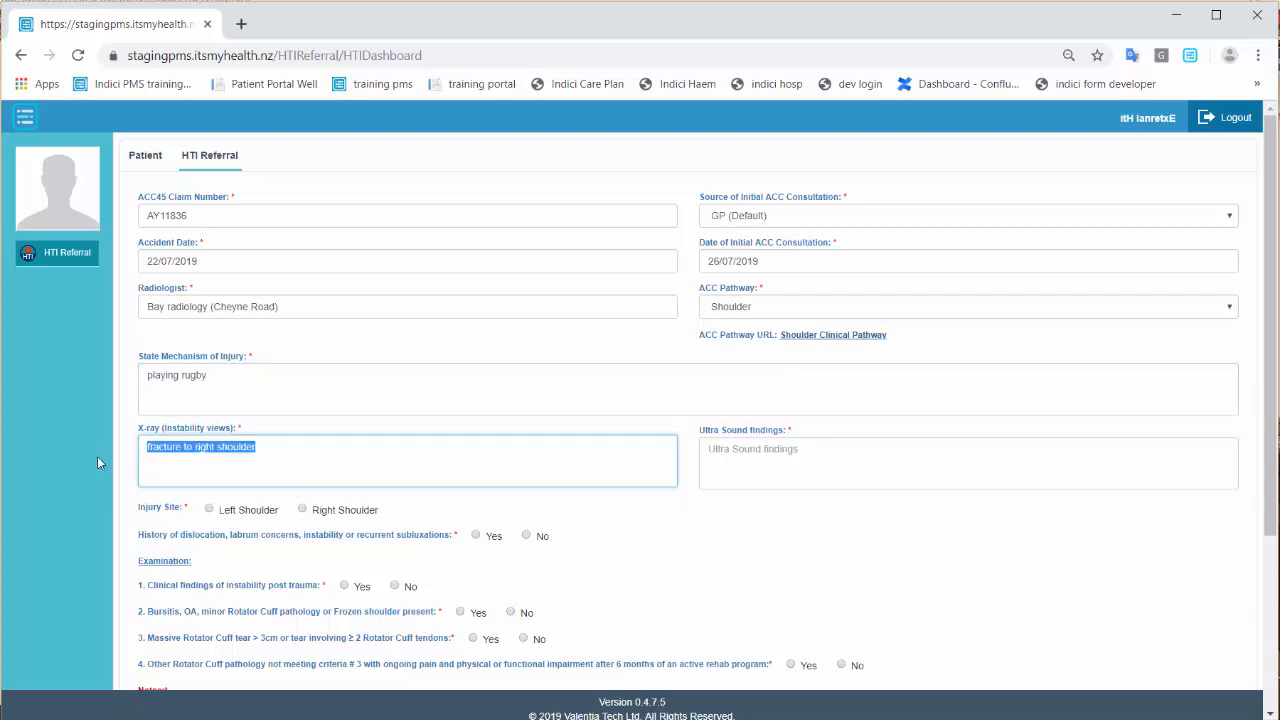
{"action": "key", "text": "ctrl+c"}
{"action": "left_click", "coordinate": [809, 443]}
{"action": "key", "text": "ctrl+v"}
{"action": "left_click", "coordinate": [302, 509]}
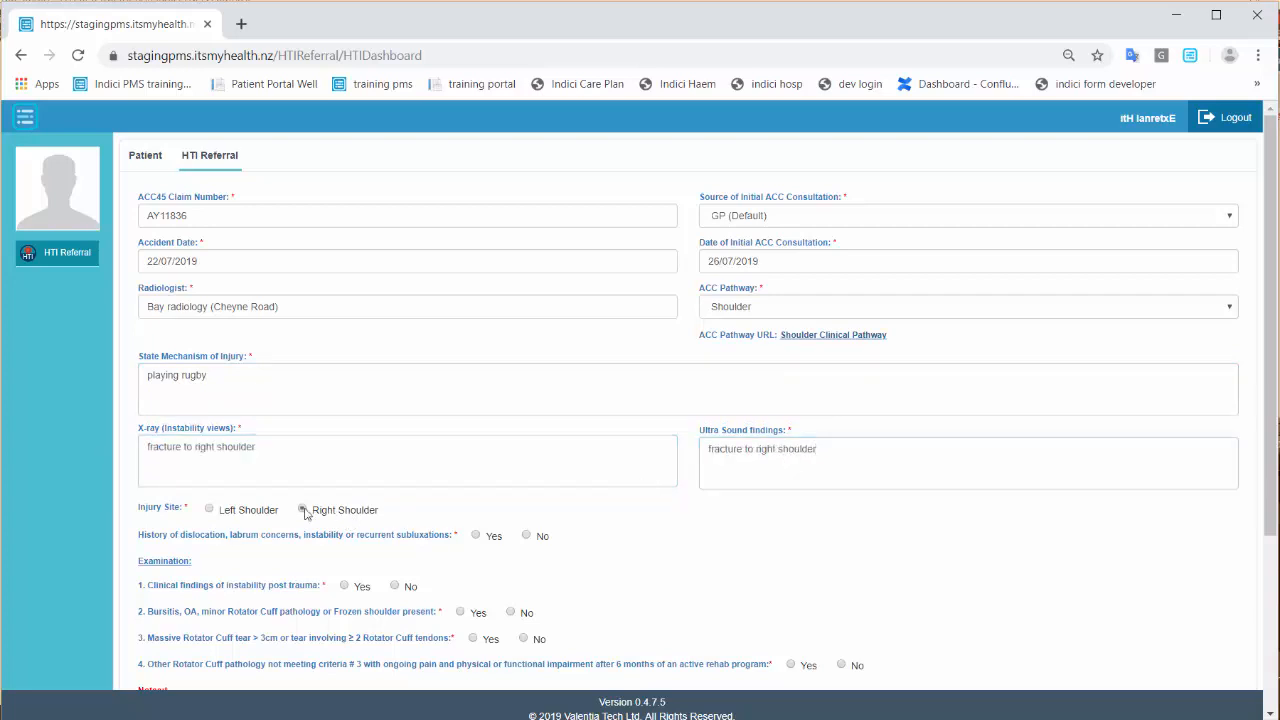
Answer the examination questions: no prior dislocation, yes instability, no bursitis, no rotator cuff pathology.
{"action": "scroll", "coordinate": [594, 512], "scroll_direction": "down", "scroll_amount": 2}
{"action": "left_click", "coordinate": [526, 358]}
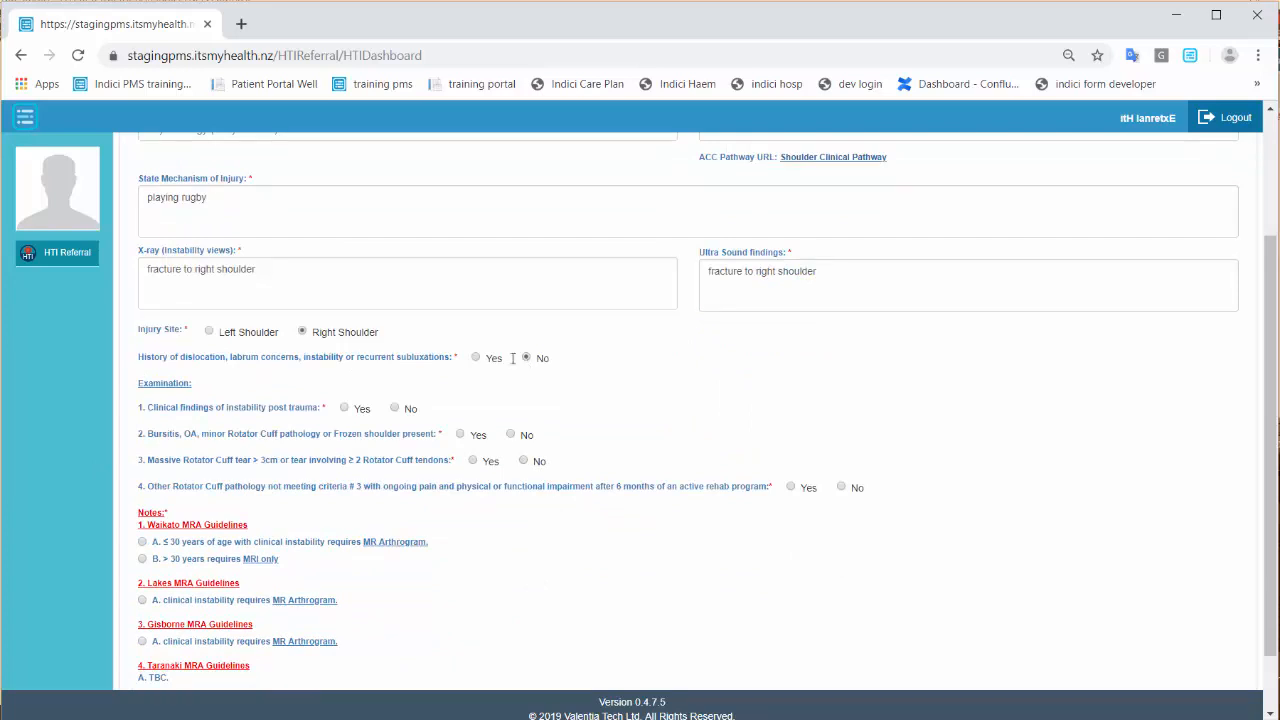
{"action": "left_click", "coordinate": [344, 408]}
{"action": "left_click", "coordinate": [511, 435]}
{"action": "left_click", "coordinate": [523, 460]}
{"action": "left_click", "coordinate": [841, 488]}
Choose the Waikato over-30 MRI-only guideline and save the referral with preview.
{"action": "scroll", "coordinate": [840, 490], "scroll_direction": "down", "scroll_amount": 1}
{"action": "left_click", "coordinate": [141, 483]}
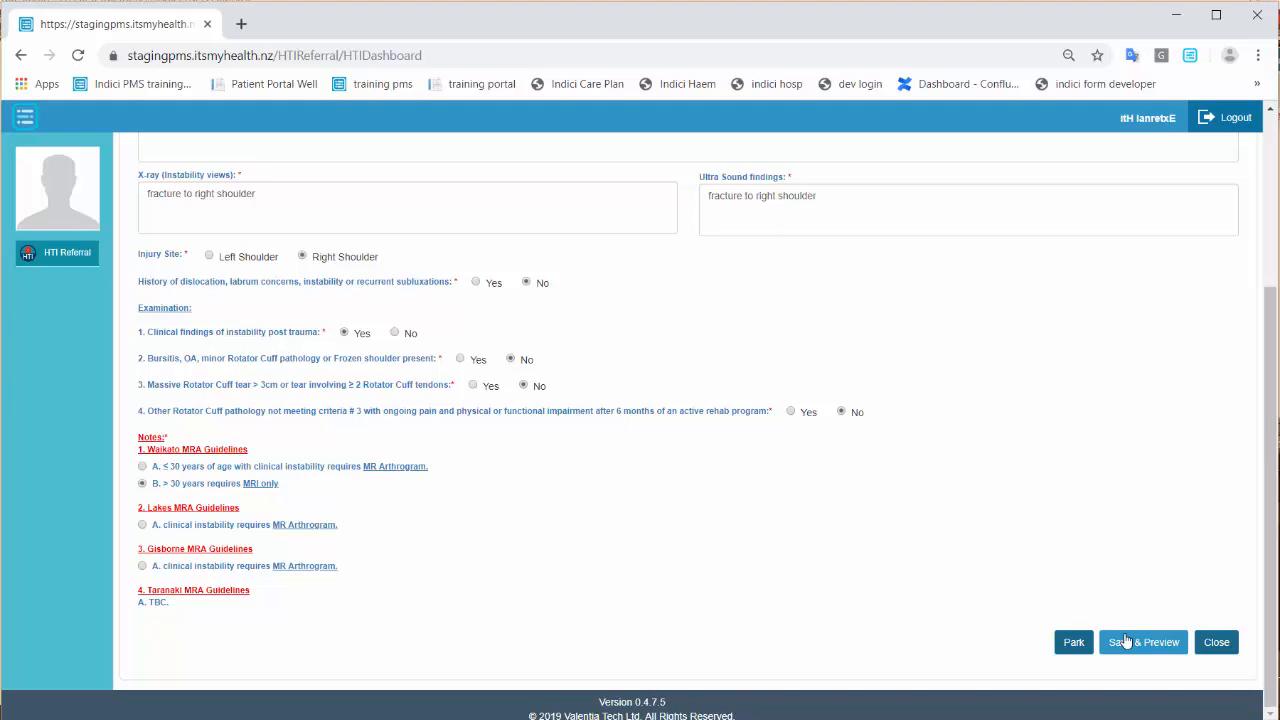
{"action": "left_click", "coordinate": [1126, 641]}
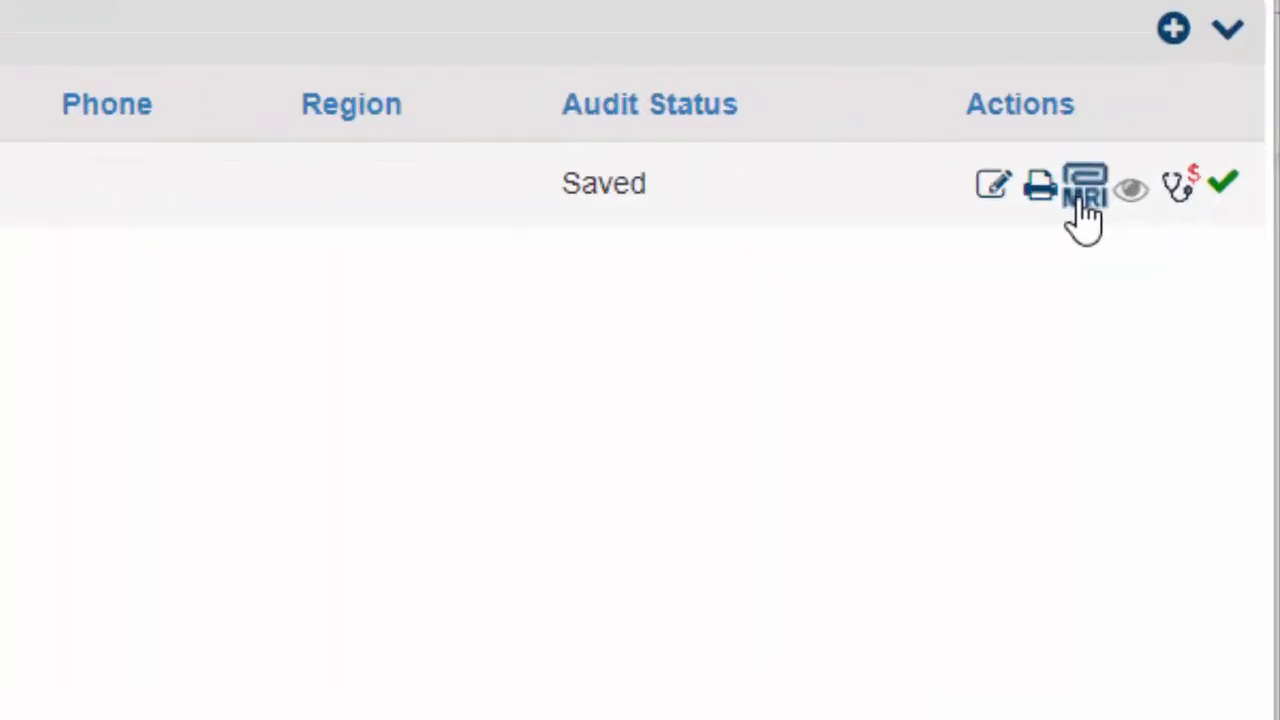
Link the 25/07/2019 MRI result from Inbox Items to the shoulder referral.
{"action": "left_click", "coordinate": [1082, 200]}
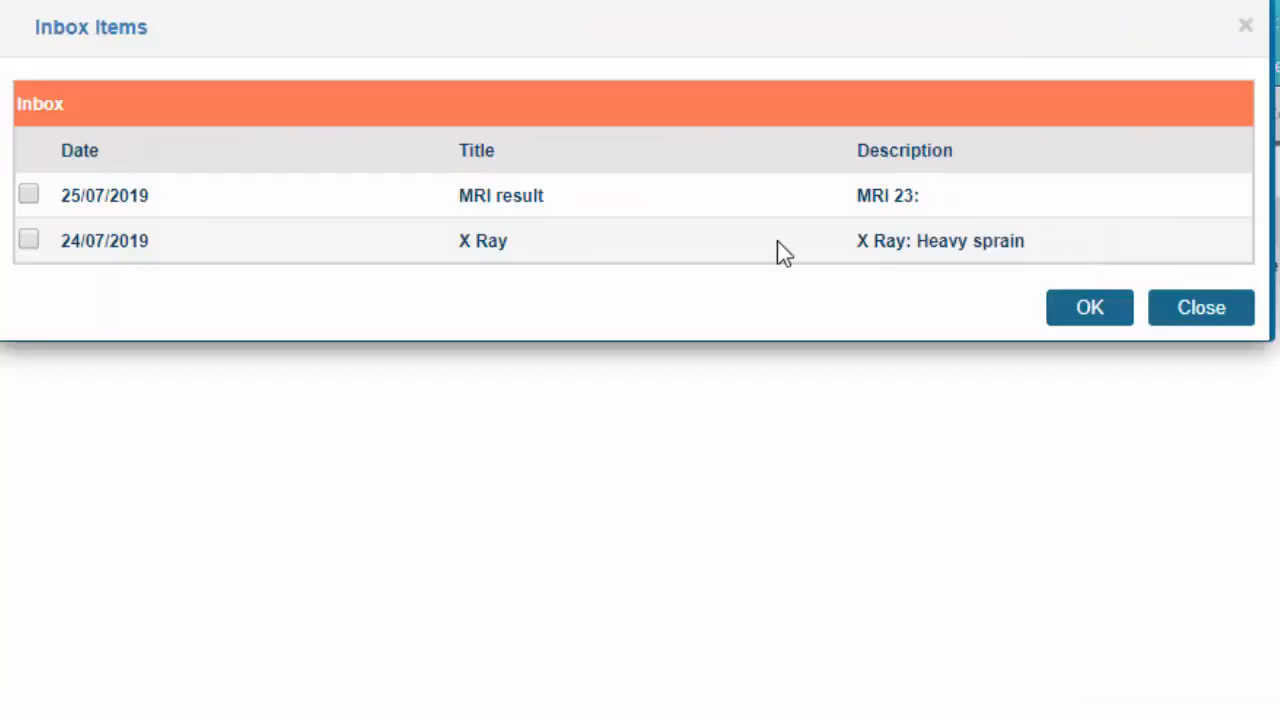
{"action": "left_click", "coordinate": [29, 195]}
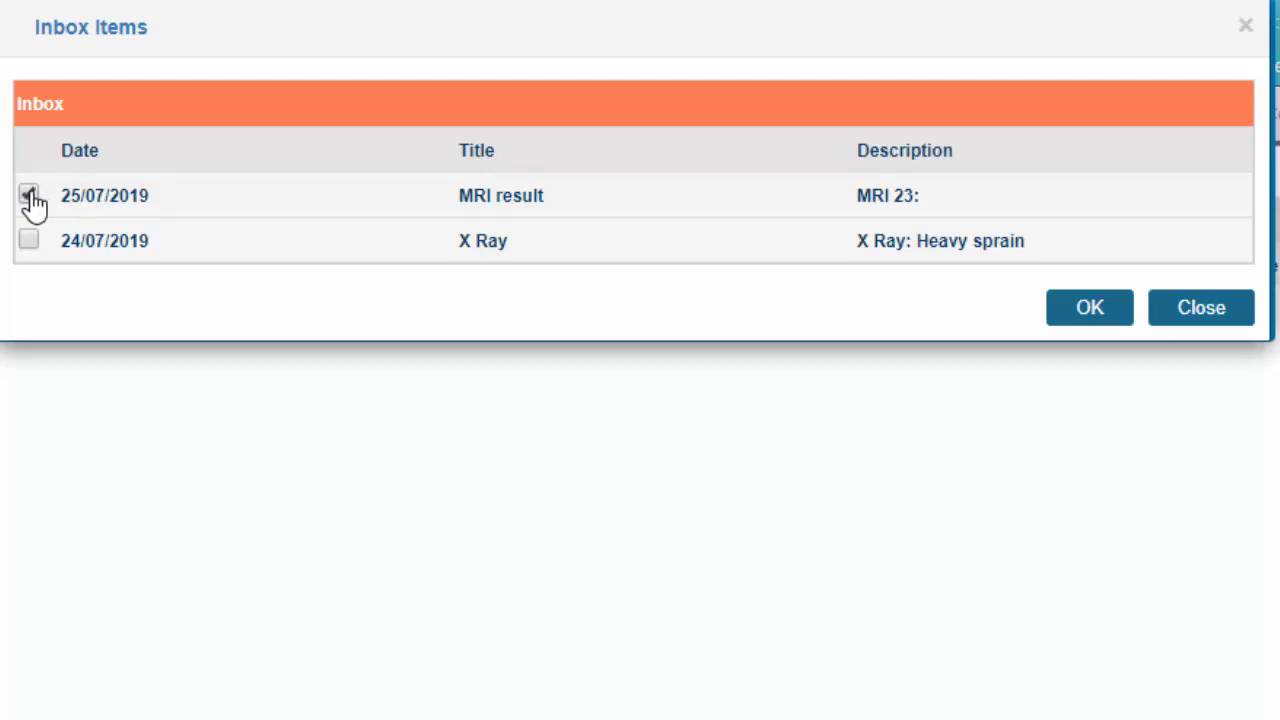
{"action": "left_click", "coordinate": [1092, 326]}
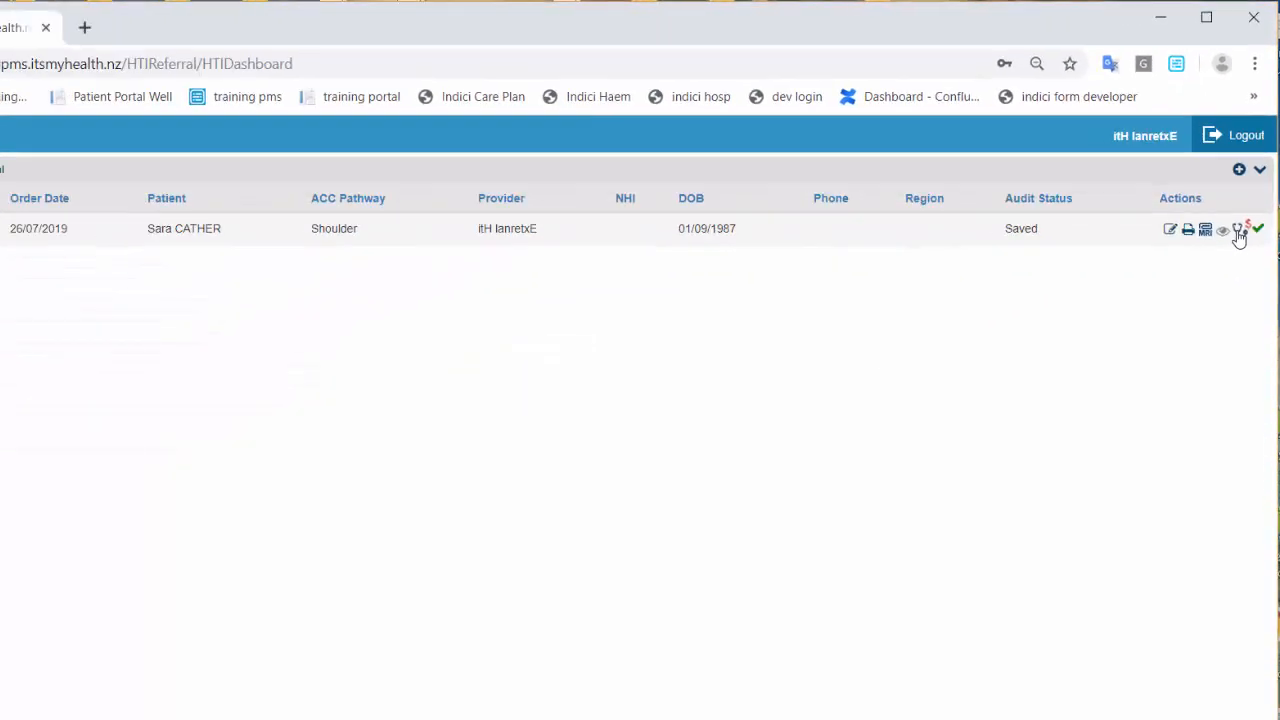
Add the High Tech Imaging - HTI service to the referral's services list.
{"action": "left_click", "coordinate": [1188, 500]}
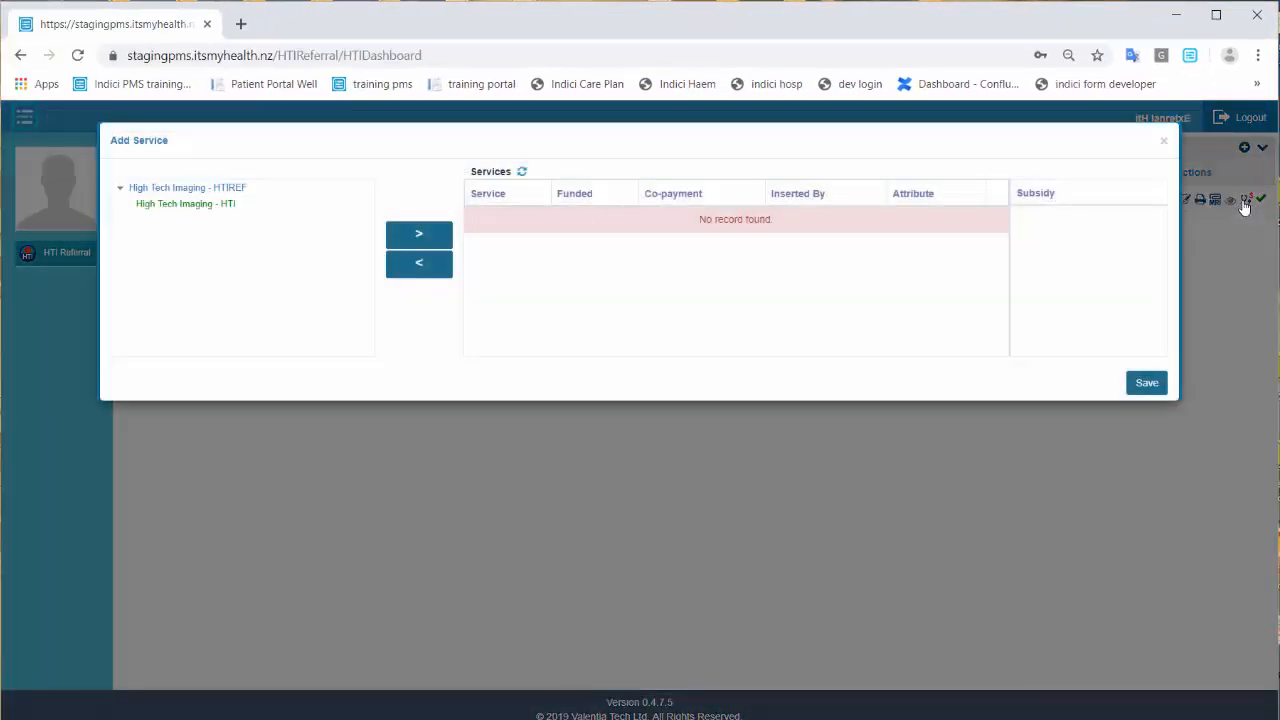
{"action": "left_click", "coordinate": [206, 205]}
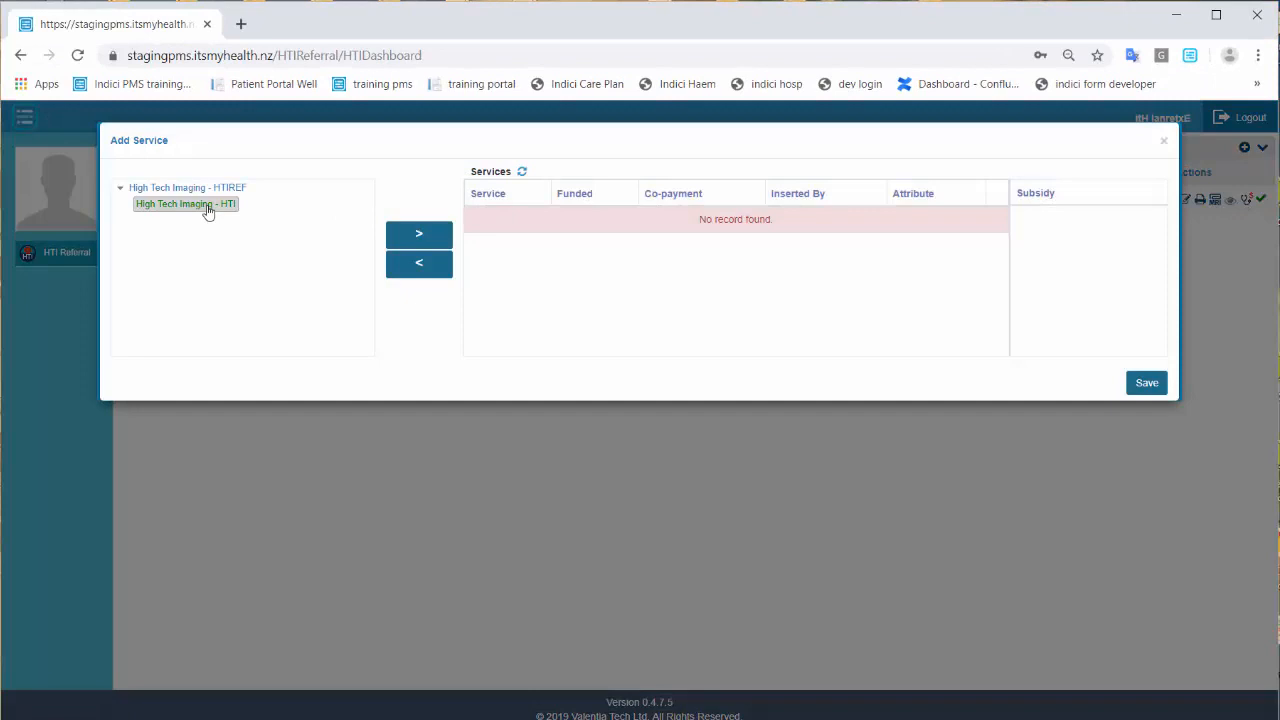
{"action": "left_click", "coordinate": [410, 236]}
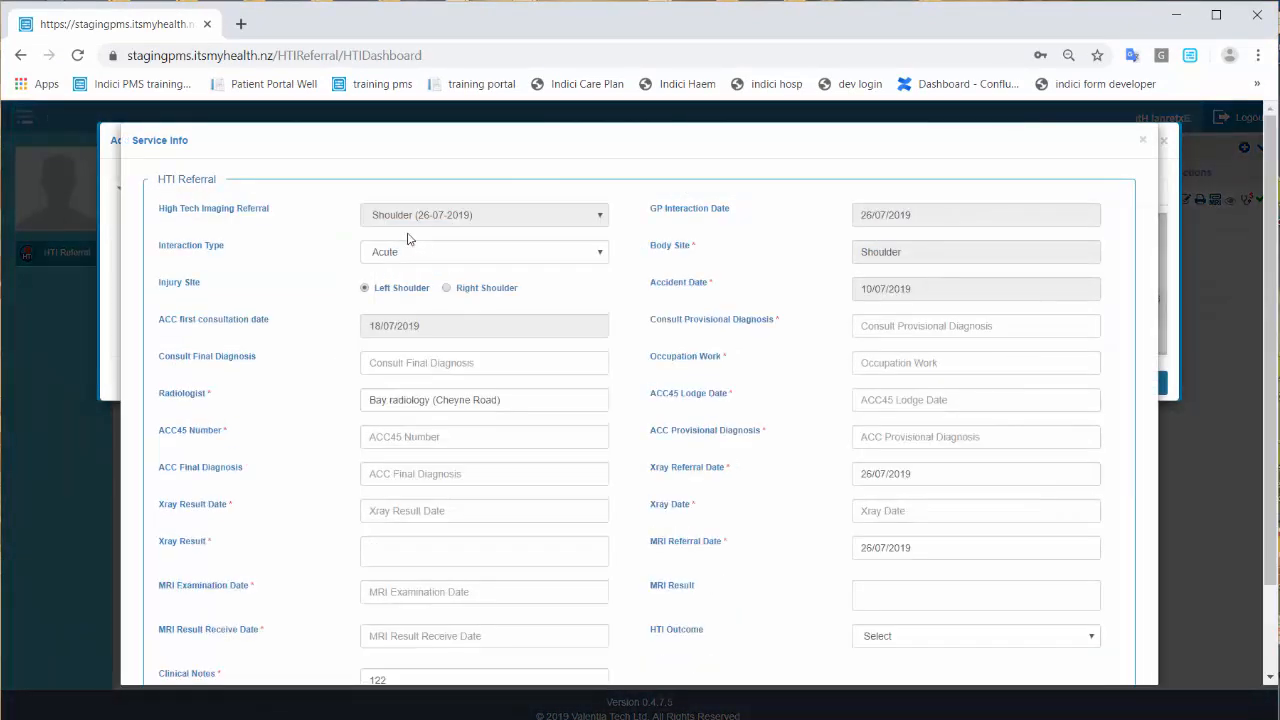
Enter consult provisional diagnosis 'shoulder inju', final diagnosis 'fracture' and occupation 'rugby coach'.
{"action": "left_click", "coordinate": [917, 325]}
{"action": "type", "text": "shoulder injury"}
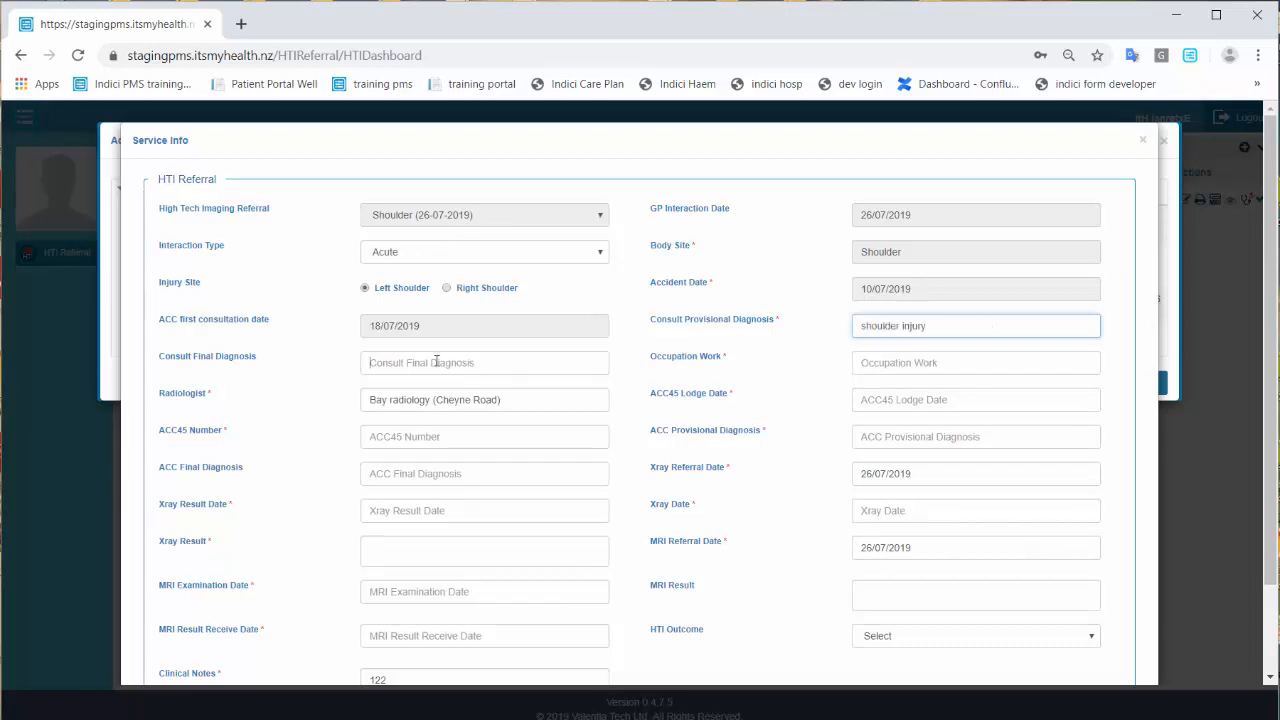
{"action": "left_click", "coordinate": [436, 362]}
{"action": "type", "text": "fracture"}
{"action": "left_click", "coordinate": [943, 363]}
{"action": "type", "text": "rugby coach"}
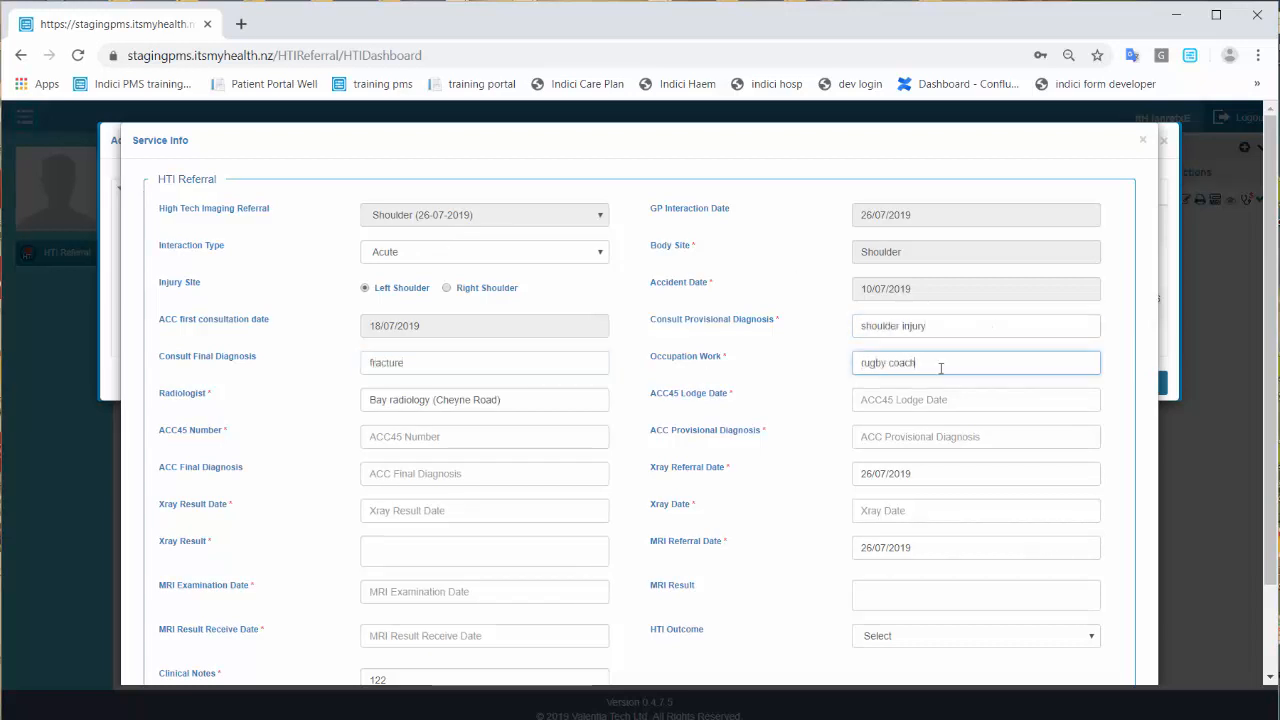
Fill ACC45 details: lodge date 01/08/2019, the claim number, diagnoses 'fracture' and 'fracture of scapula'.
{"action": "left_click", "coordinate": [883, 399]}
{"action": "left_click", "coordinate": [951, 469]}
{"action": "left_click", "coordinate": [465, 440]}
{"action": "left_click", "coordinate": [923, 436]}
{"action": "type", "text": "fracture"}
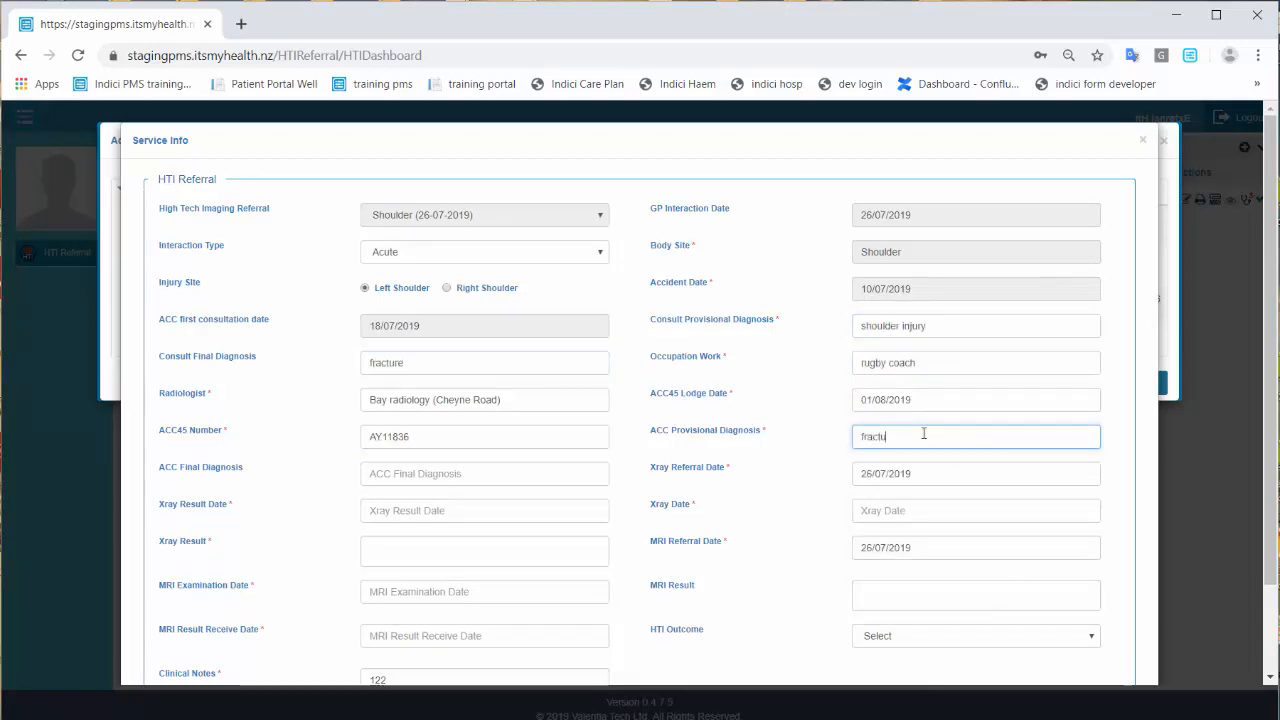
{"action": "left_click", "coordinate": [464, 482]}
{"action": "type", "text": "fracture of scapula"}
Set X-ray date 02/08/2019, result date 05/08/2019, and result 'fracture of scapula'.
{"action": "left_click", "coordinate": [483, 512]}
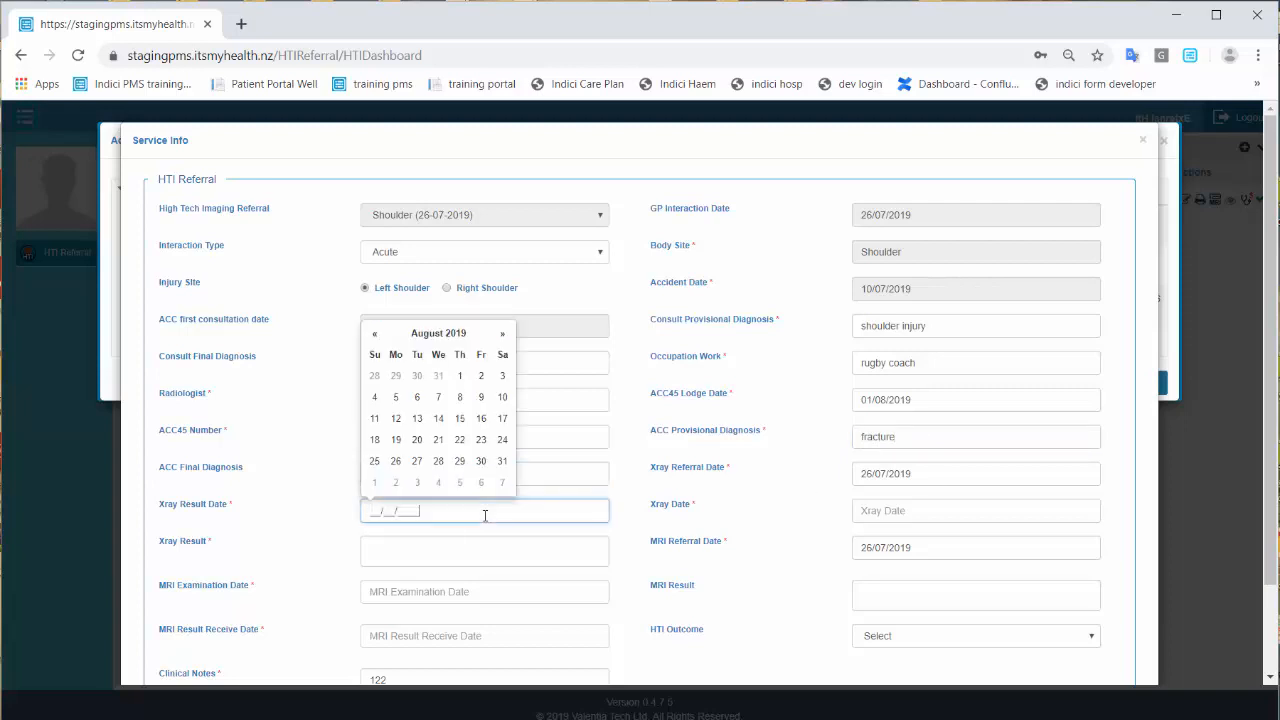
{"action": "left_click", "coordinate": [400, 395]}
{"action": "left_click", "coordinate": [879, 510]}
{"action": "left_click", "coordinate": [971, 372]}
{"action": "left_click", "coordinate": [443, 552]}
{"action": "type", "text": "fracture of scapula"}
Record MRI on 08/08/2019, result 'fracture of scapula' received 09/08/2019, outcome specialist referral, and save.
{"action": "scroll", "coordinate": [800, 494], "scroll_direction": "down", "scroll_amount": 1}
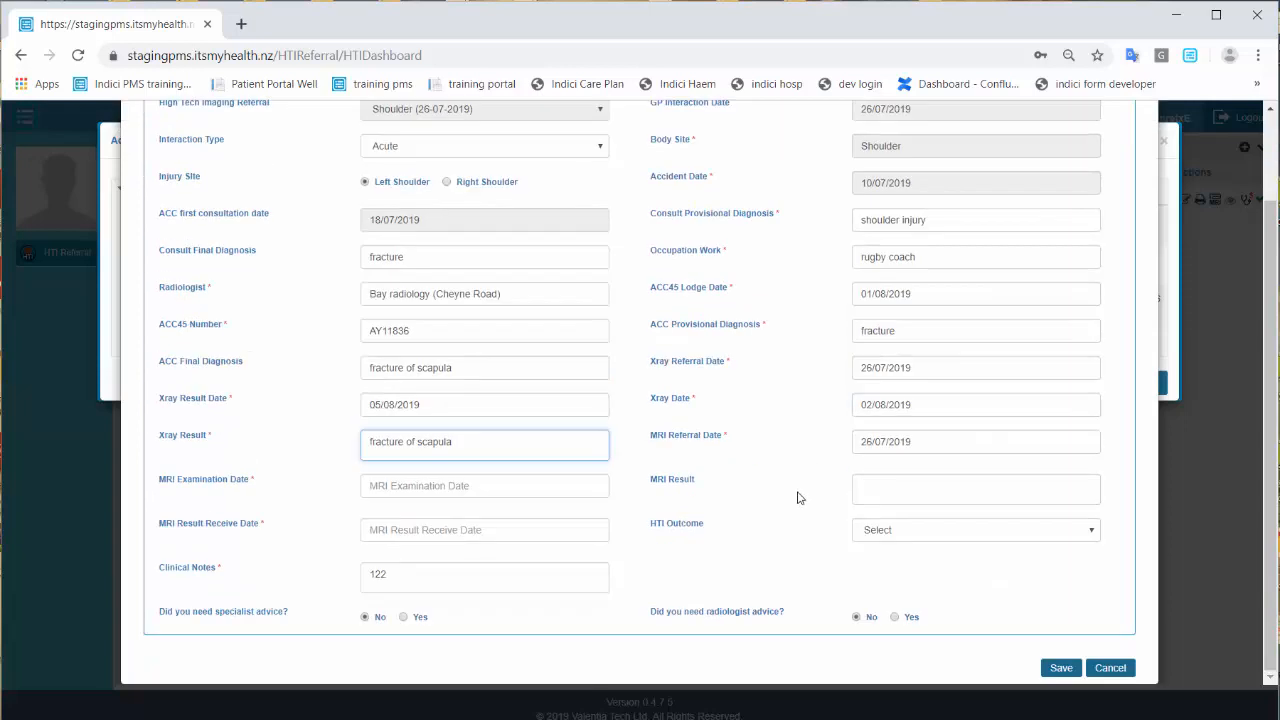
{"action": "left_click", "coordinate": [470, 485]}
{"action": "left_click", "coordinate": [459, 372]}
{"action": "left_click", "coordinate": [975, 489]}
{"action": "type", "text": "fracture of scapula"}
{"action": "left_click", "coordinate": [484, 530]}
{"action": "left_click", "coordinate": [481, 414]}
{"action": "left_click", "coordinate": [975, 530]}
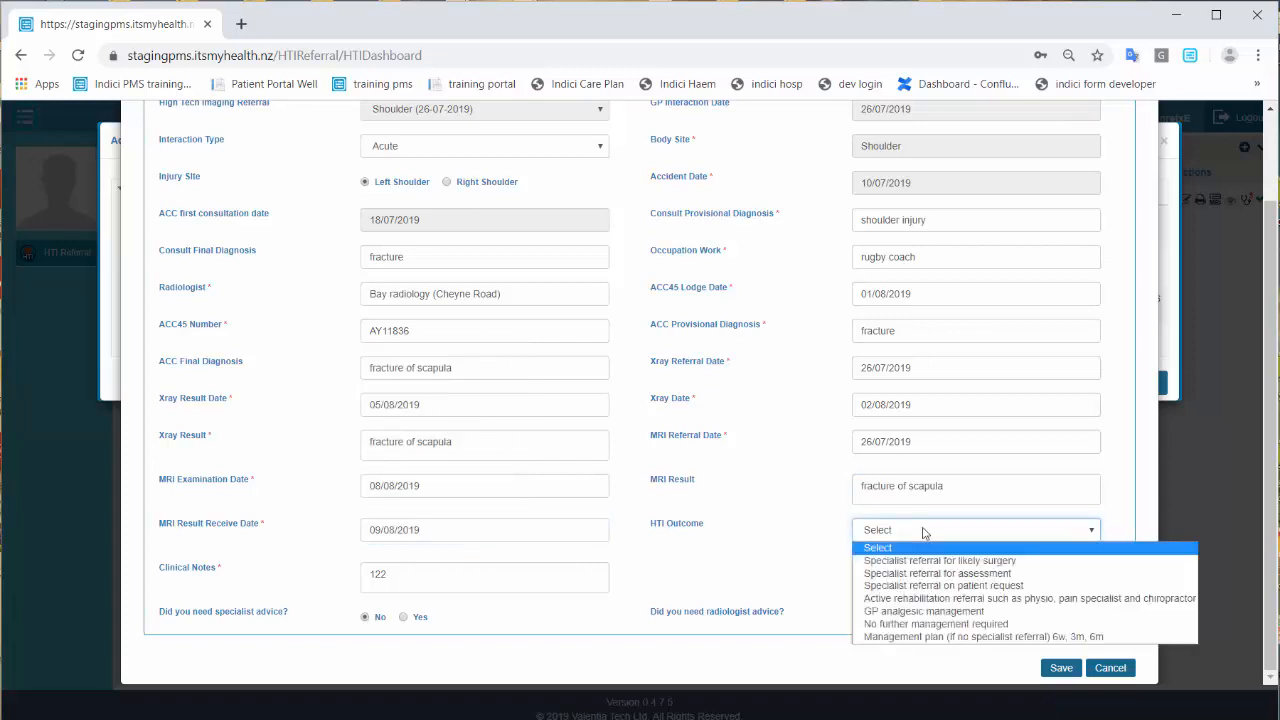
{"action": "left_click", "coordinate": [937, 558]}
{"action": "left_click", "coordinate": [1061, 668]}
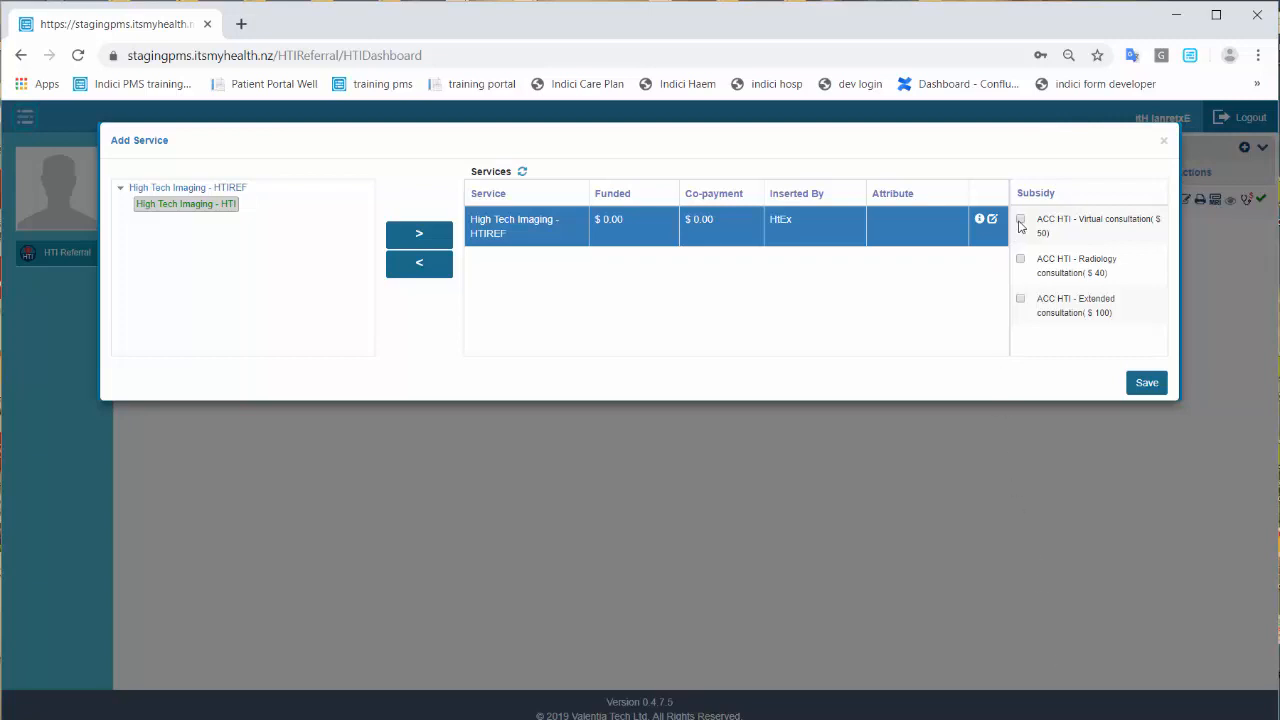
Tick the ACC HTI radiology consultation subsidy and submit the claim for $190.00 funding.
{"action": "left_click", "coordinate": [1021, 260]}
{"action": "left_click", "coordinate": [1146, 384]}
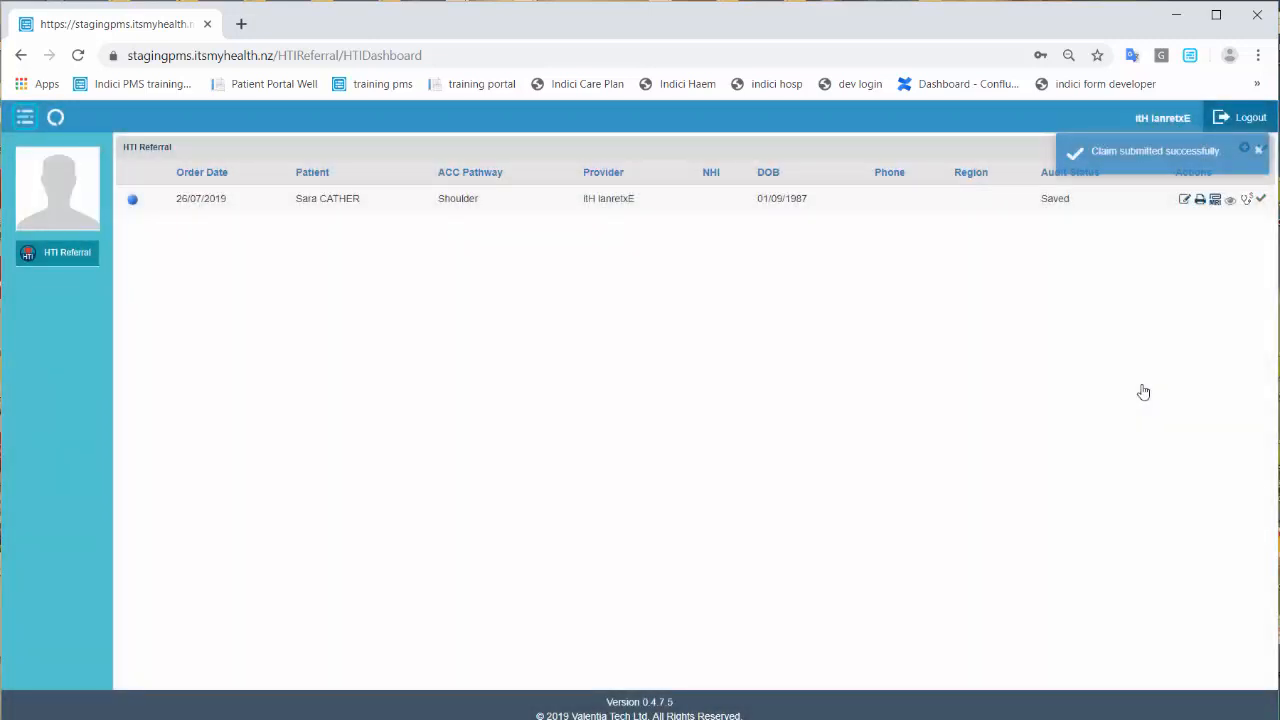